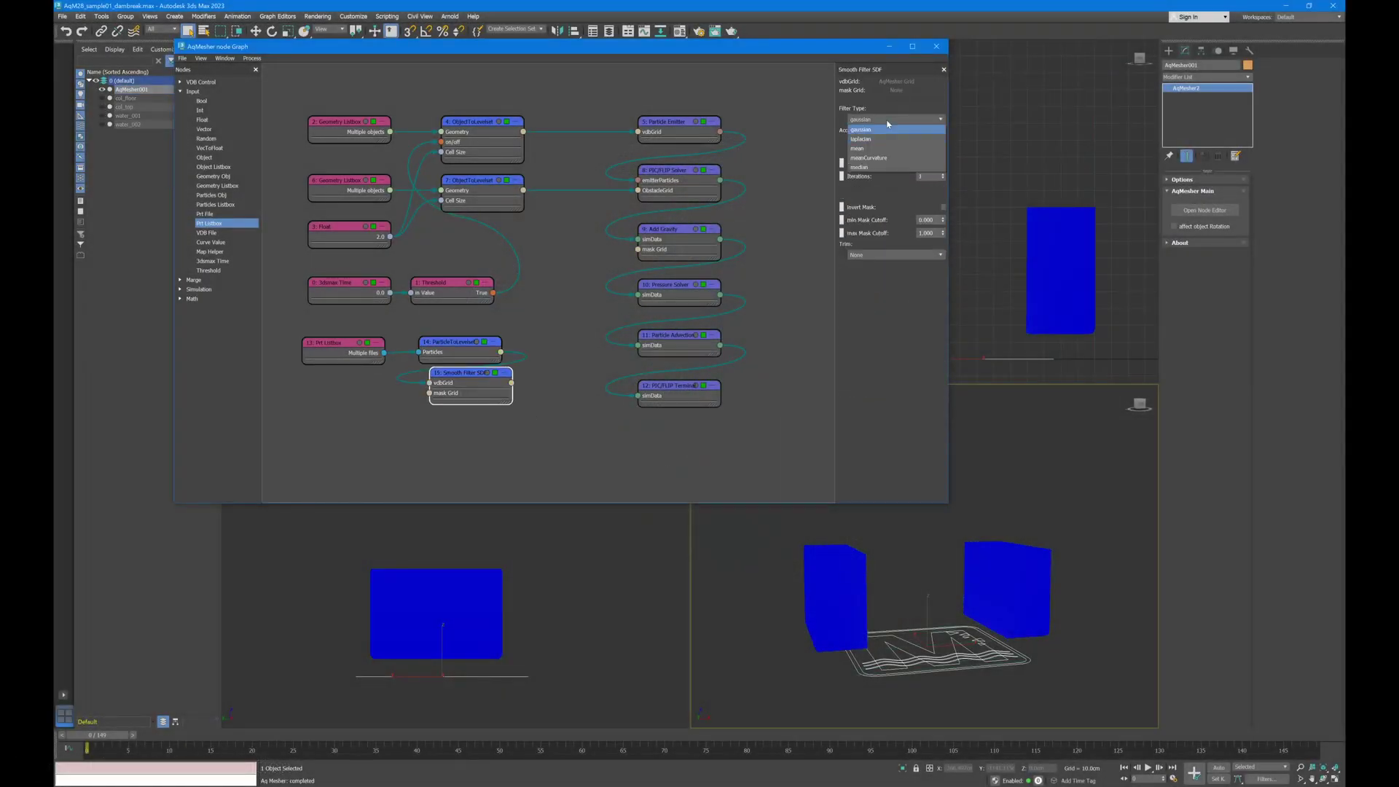
# Step: Add a LevelsetToMesh node below Smooth Filter SDF and check the particle node's settings
pyautogui.click(466, 446)
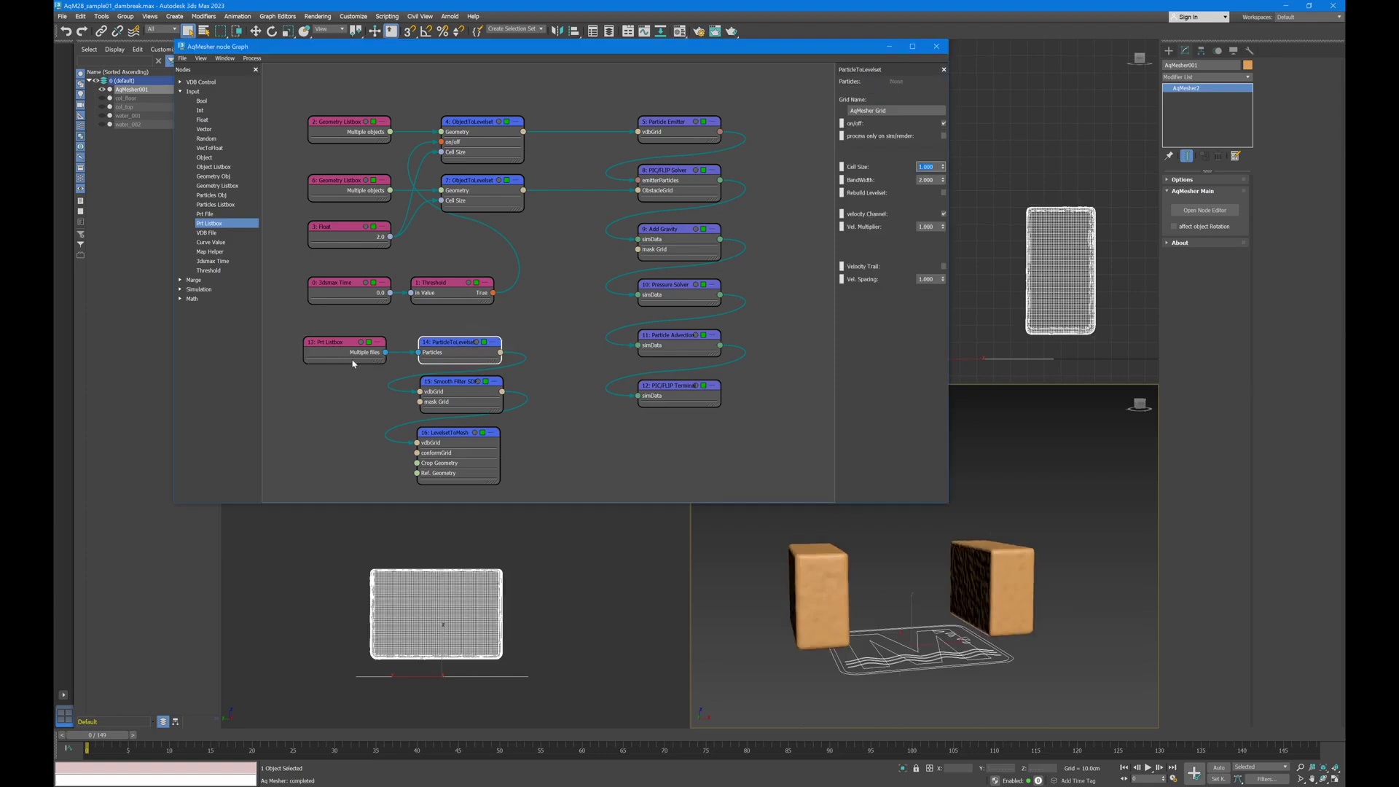
pyautogui.click(332, 346)
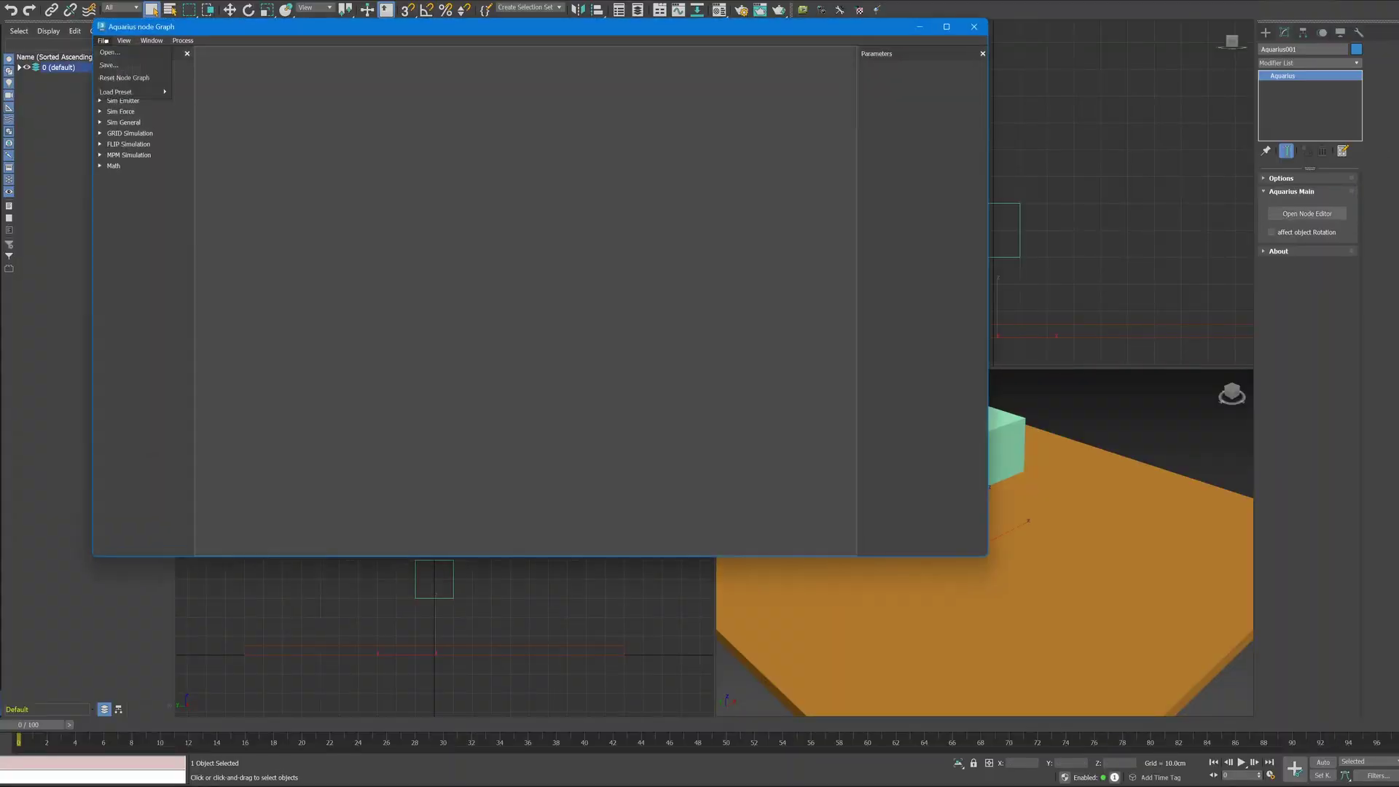
# Step: Load the MPM preset graph and set the MPM Terminal export file to test01
pyautogui.moveTo(124, 91)
pyautogui.click(218, 156)
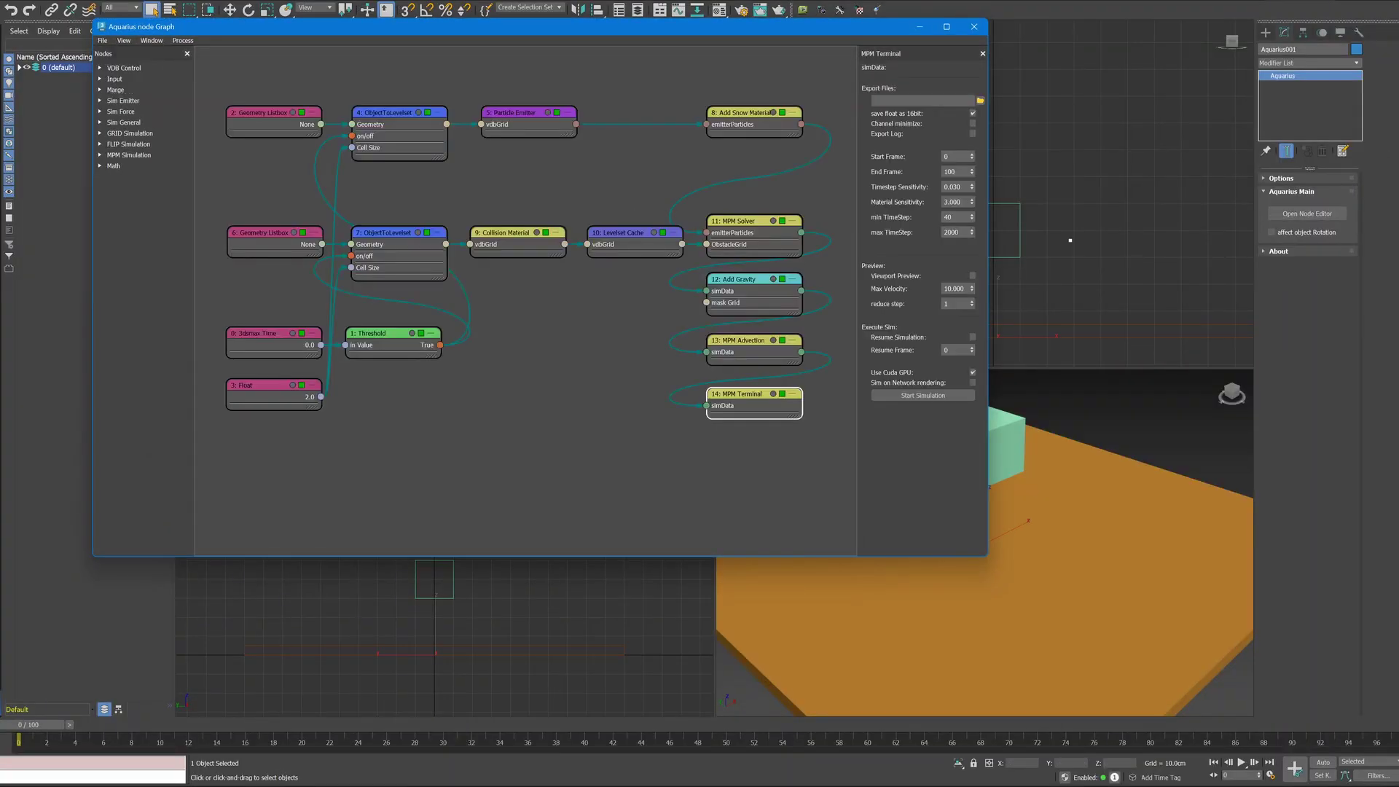
pyautogui.click(738, 393)
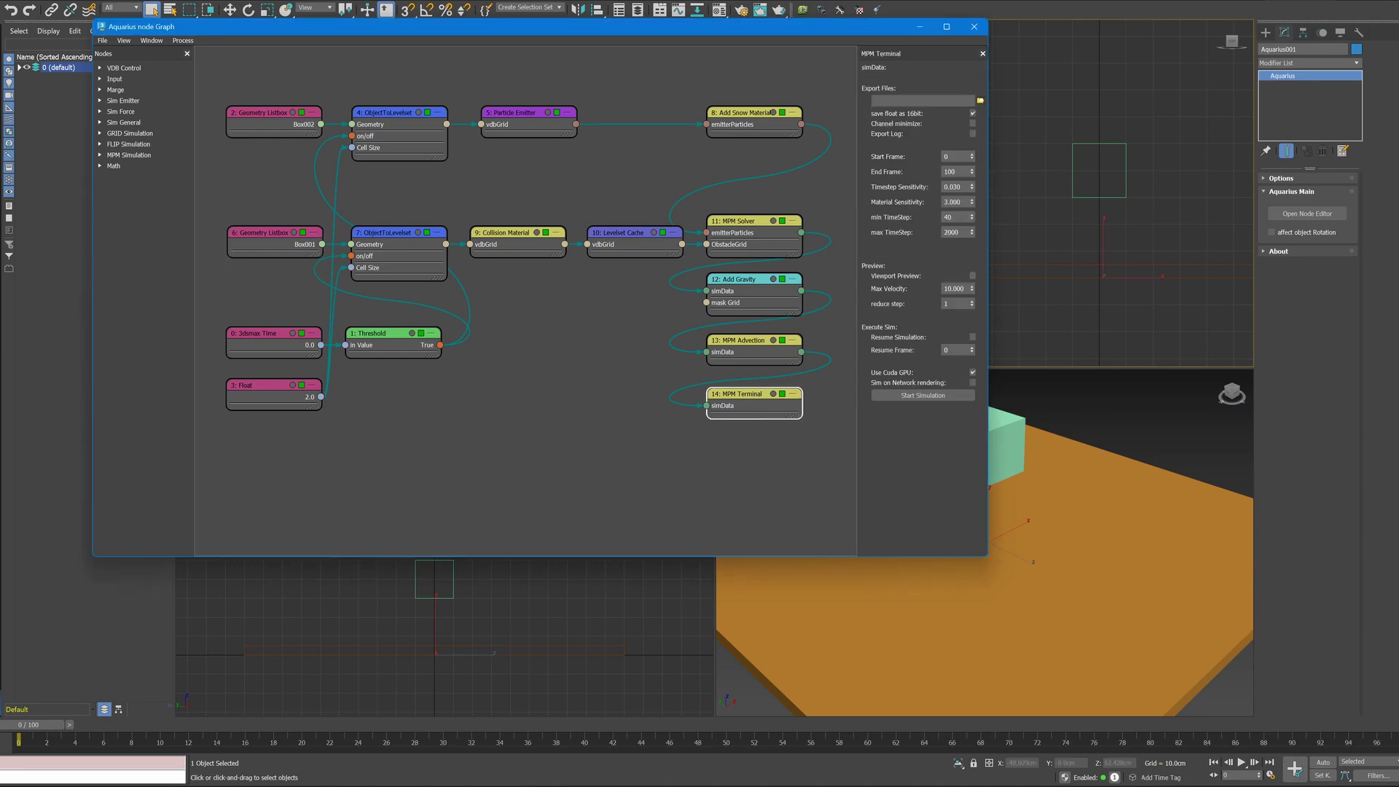
pyautogui.click(980, 100)
pyautogui.write('test01')
pyautogui.press('Return')
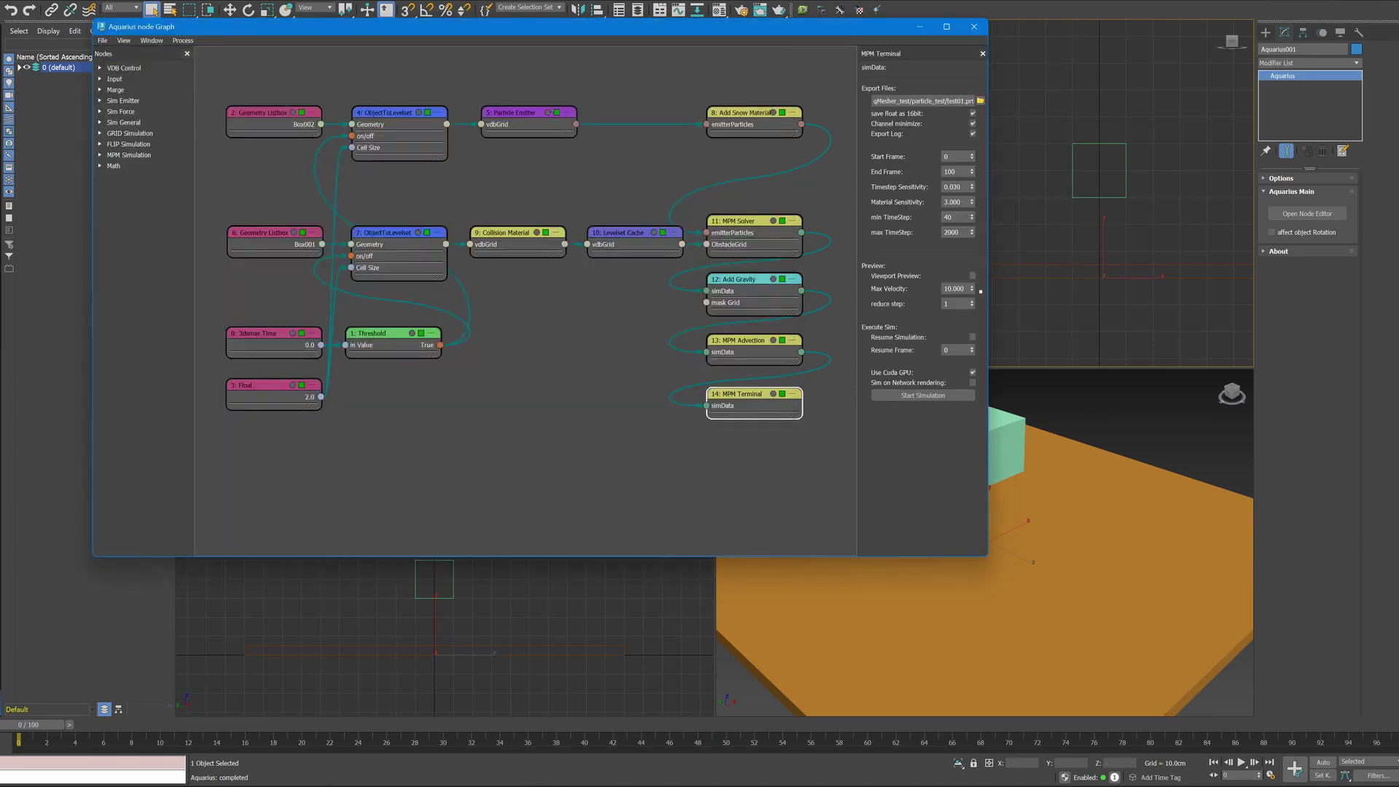
# Step: Turn on the particle viewport preview, run the MPM simulation, then cancel it
pyautogui.click(972, 276)
pyautogui.click(922, 395)
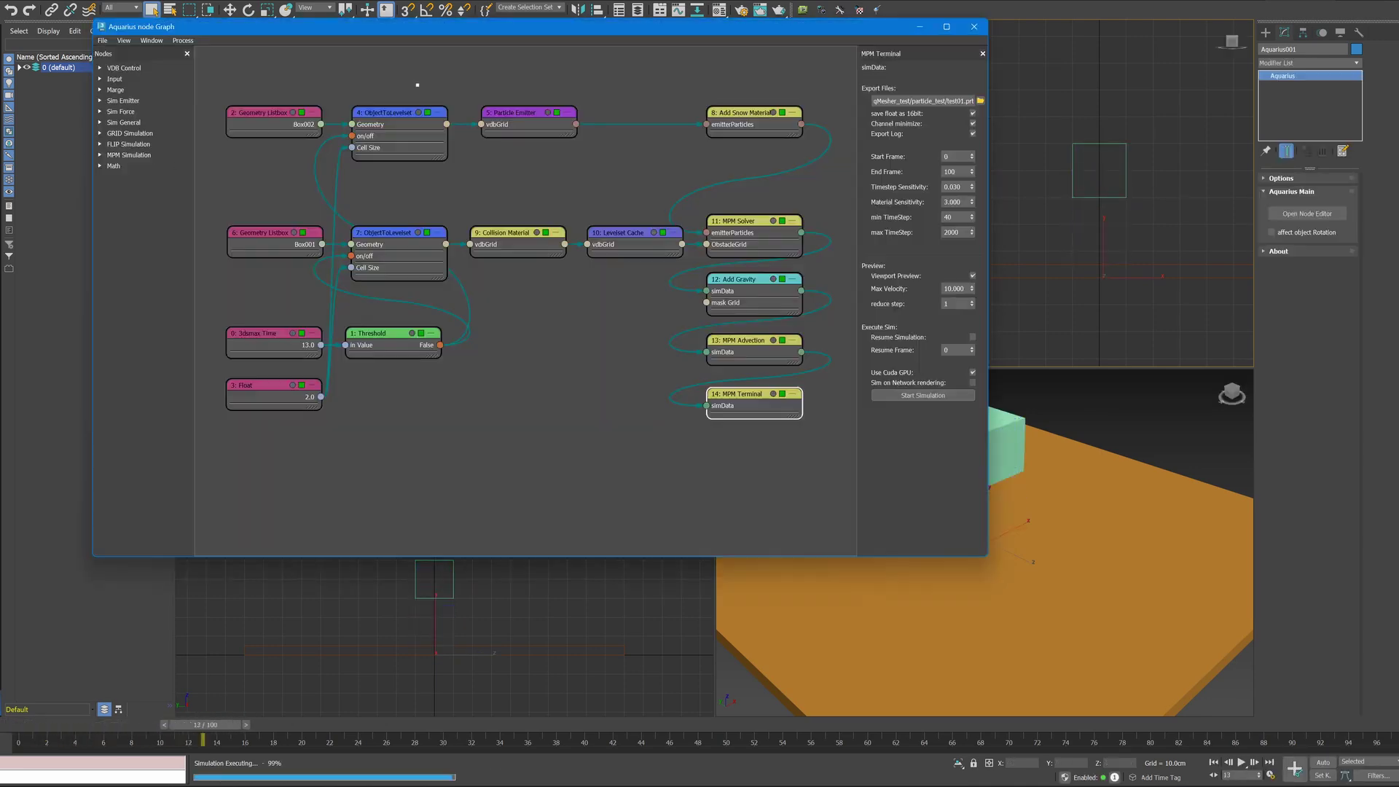
pyautogui.click(933, 403)
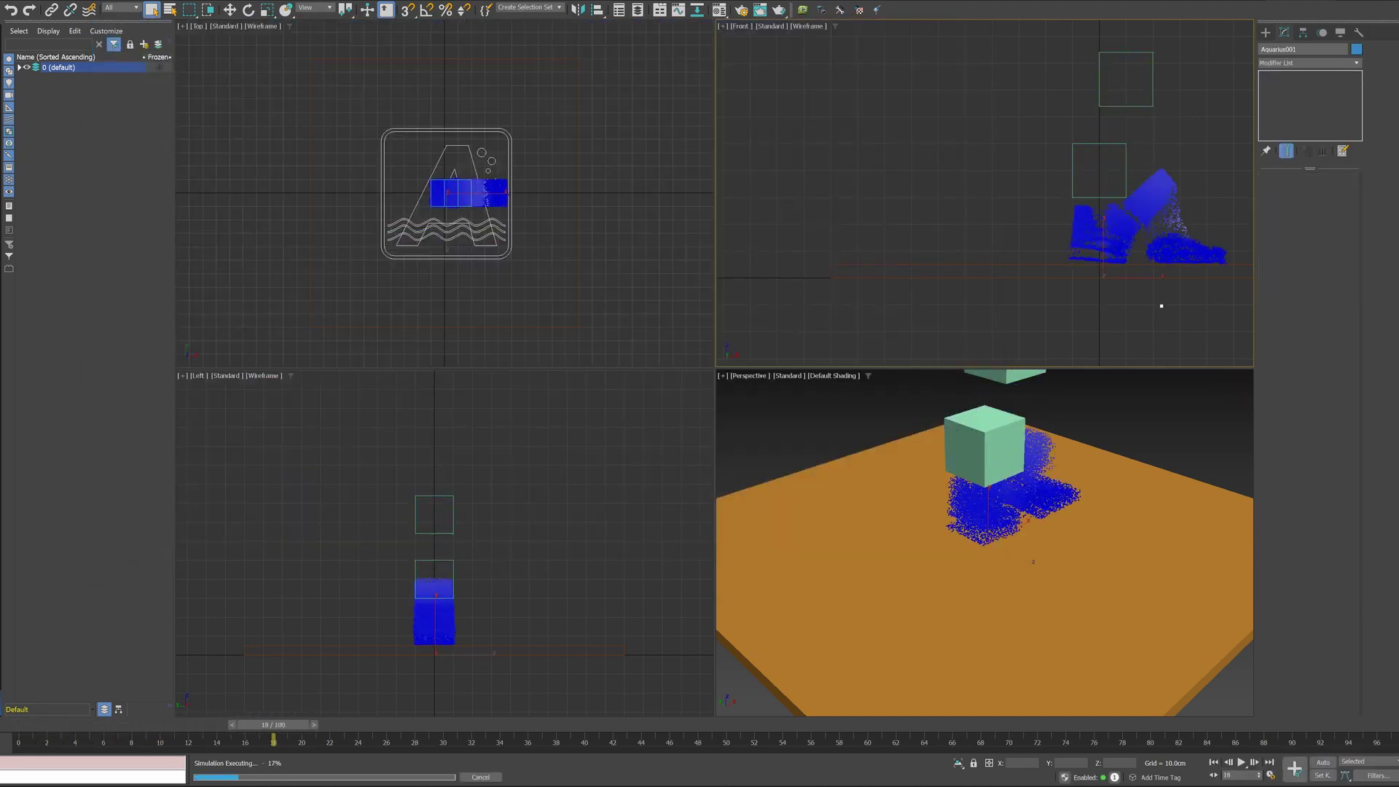
pyautogui.press('Escape')
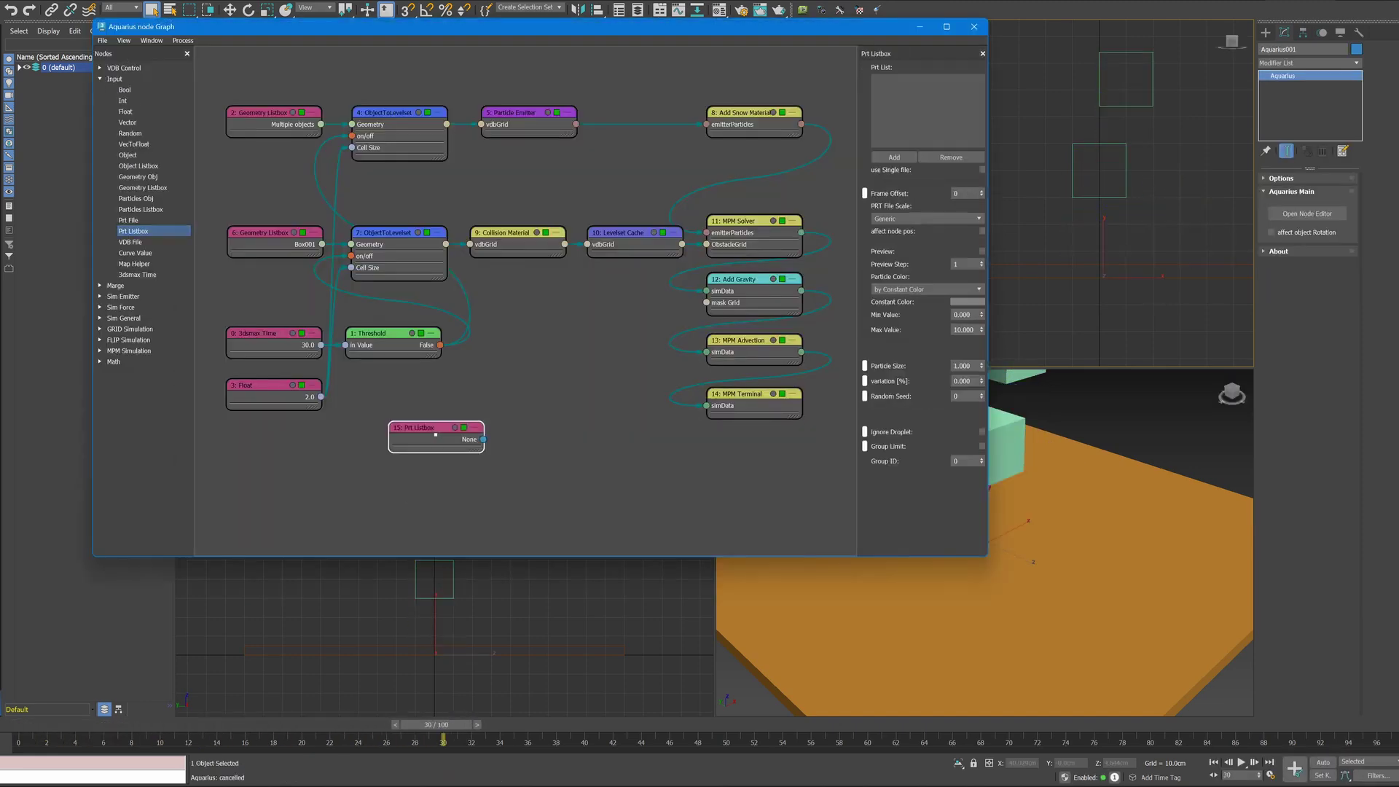
# Step: Load the exported test01 .prt particle files into a Prt Listbox node
pyautogui.rightClick(435, 434)
pyautogui.click(474, 449)
pyautogui.press('Return')
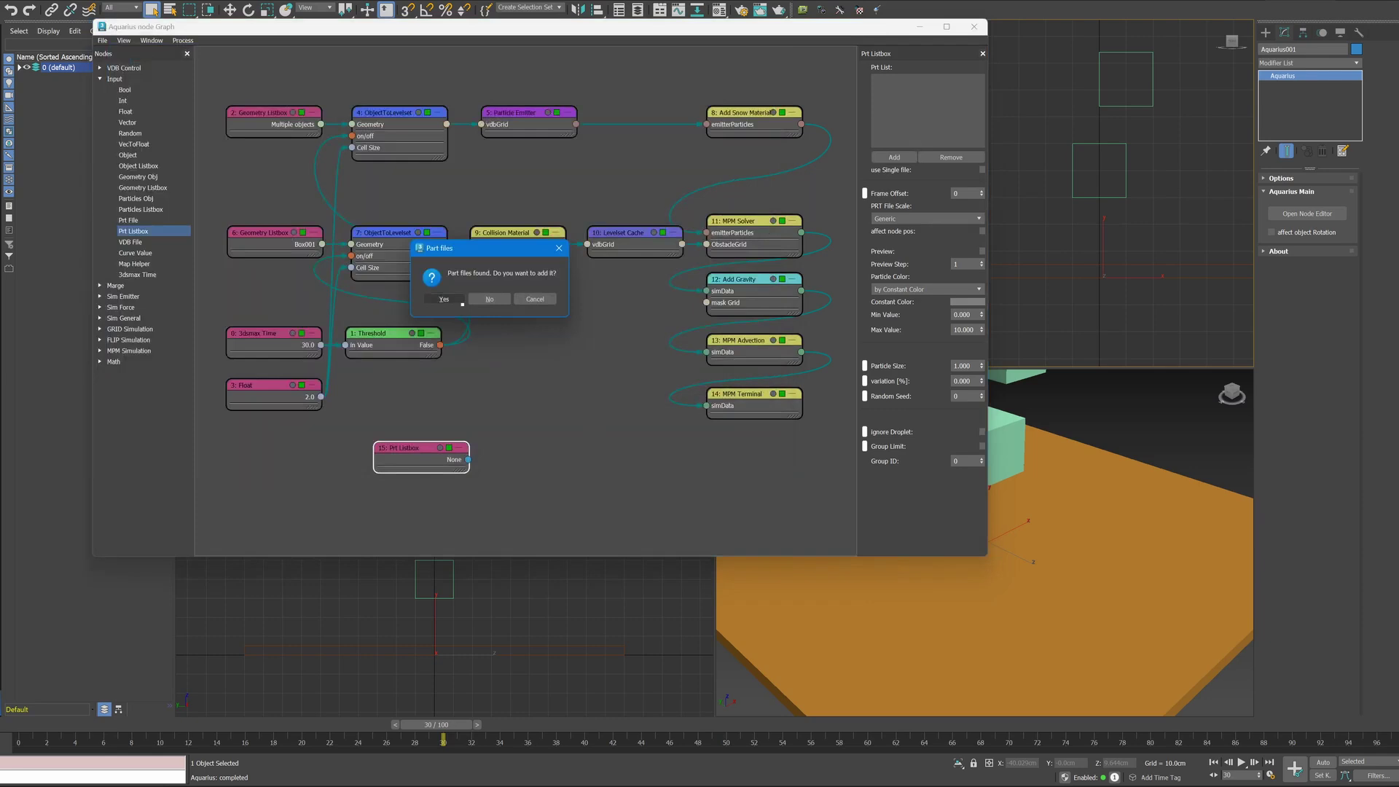
pyautogui.click(446, 300)
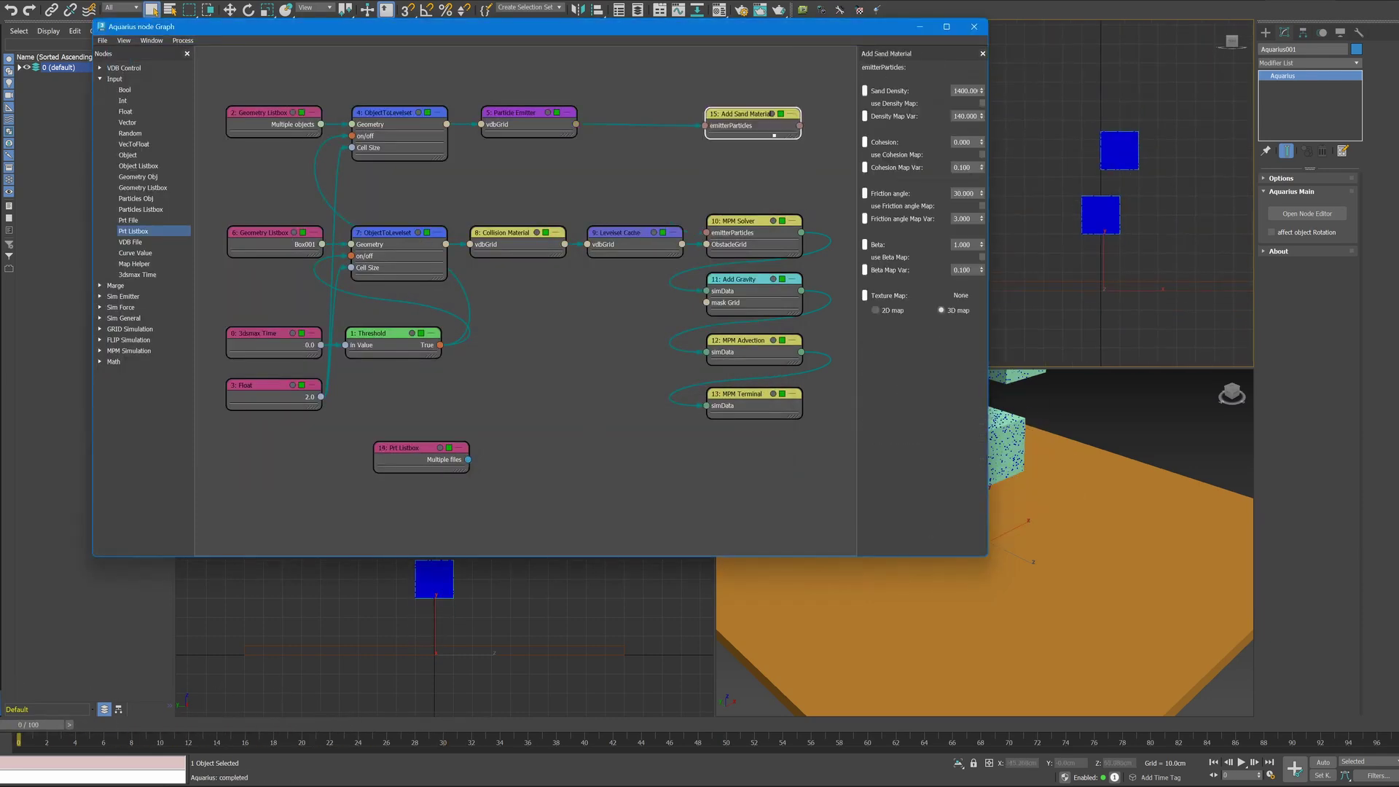
# Step: Run the sand simulation, select Box003, and switch the emitter material to Add Elastic Material
pyautogui.click(743, 394)
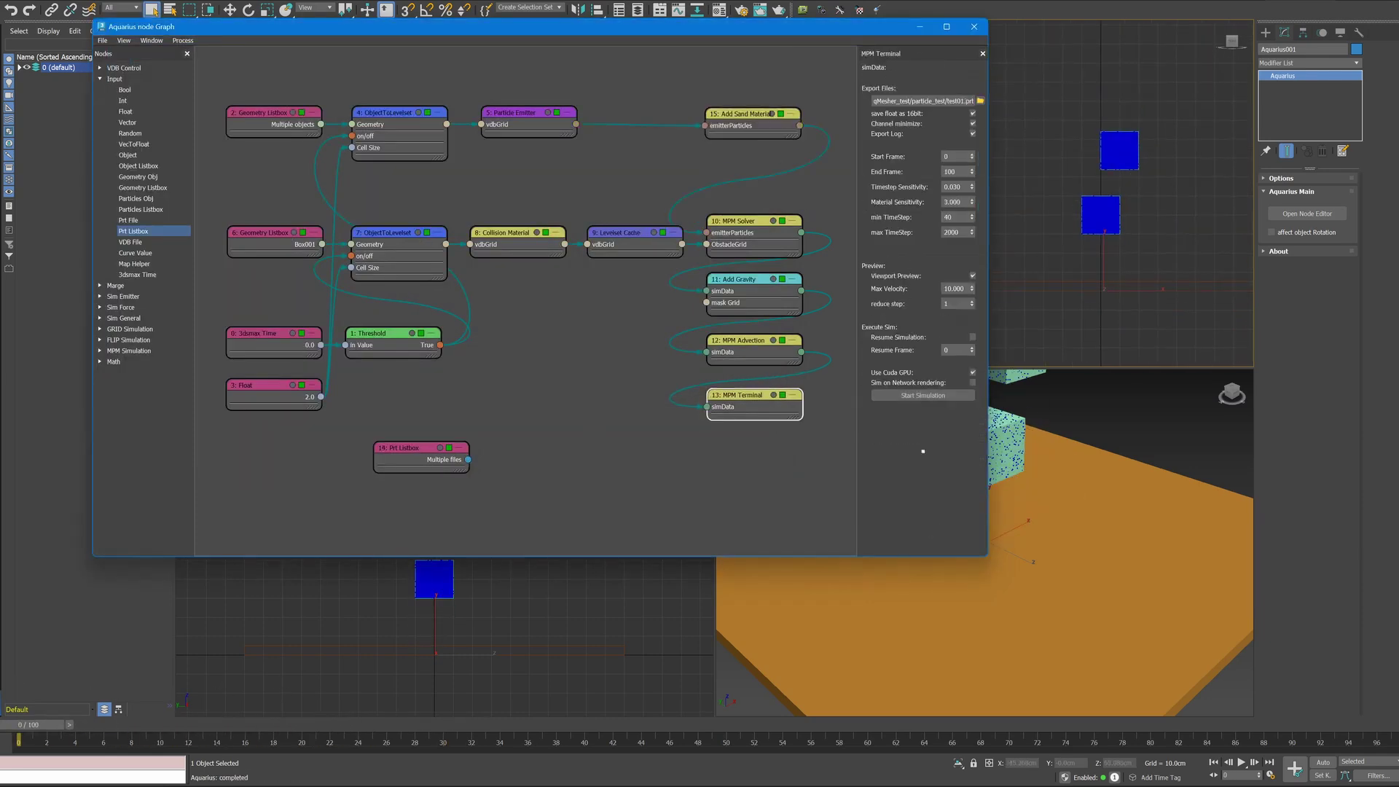
pyautogui.click(922, 395)
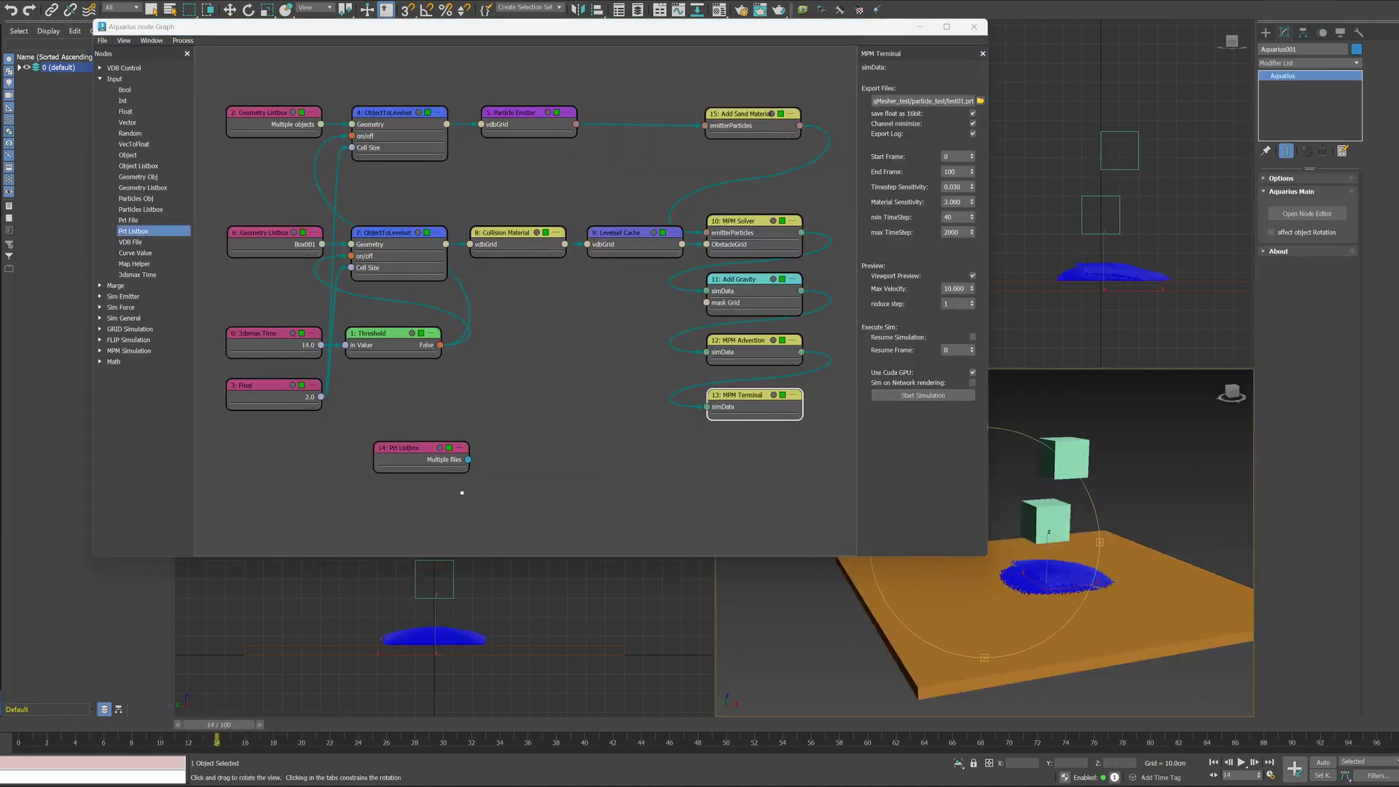
pyautogui.press('q')
pyautogui.click(1119, 150)
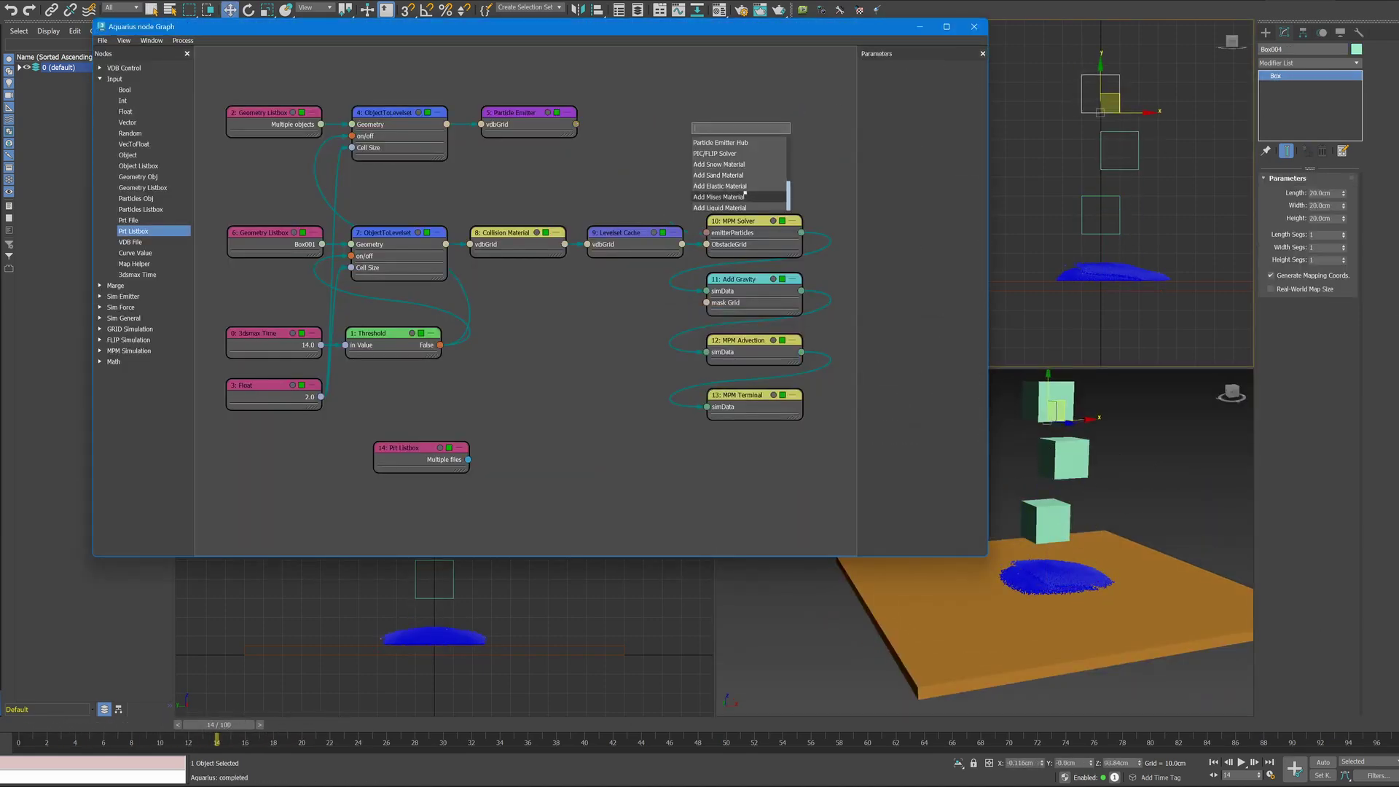
pyautogui.click(262, 113)
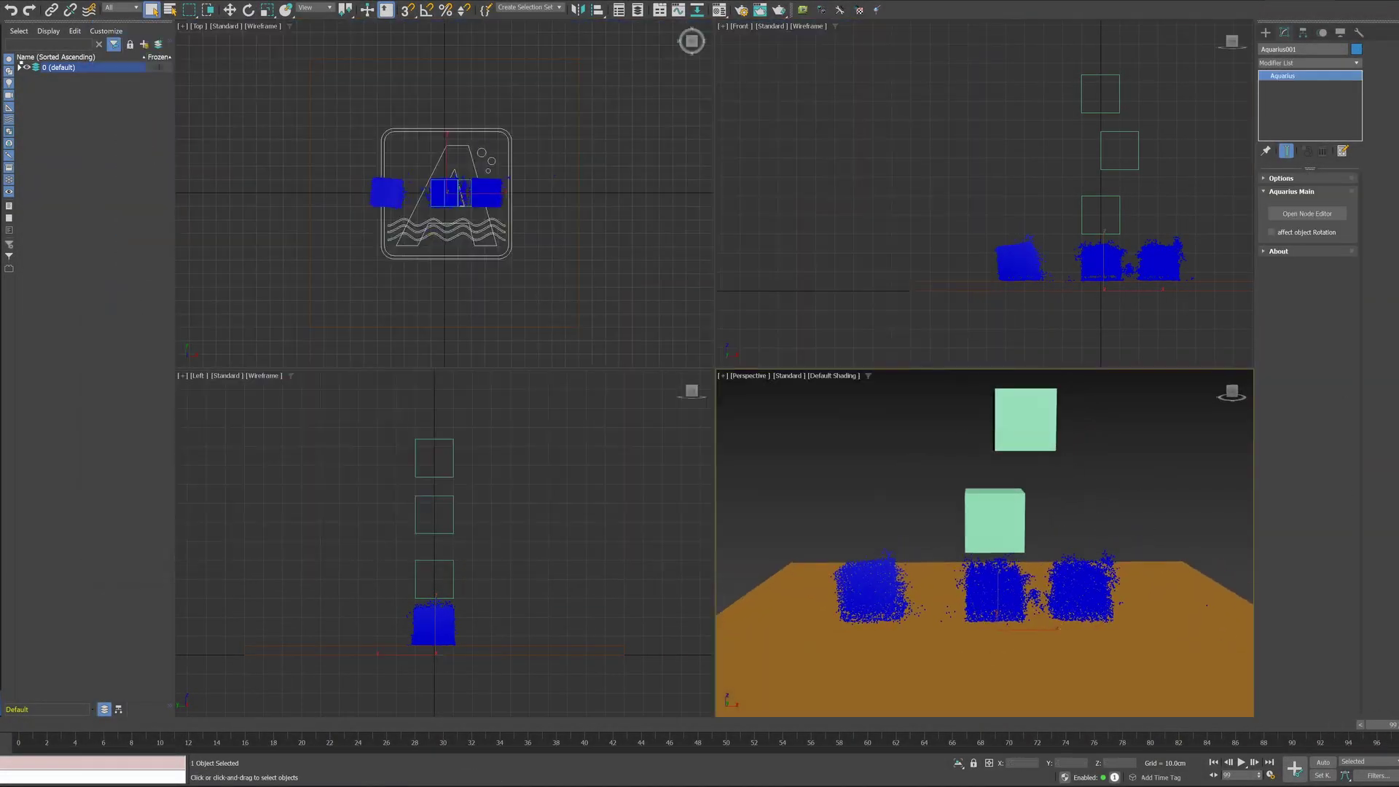
# Step: Expand layer 0 and play back the simulation, then play and orbit the teapot particle animation
pyautogui.click(19, 66)
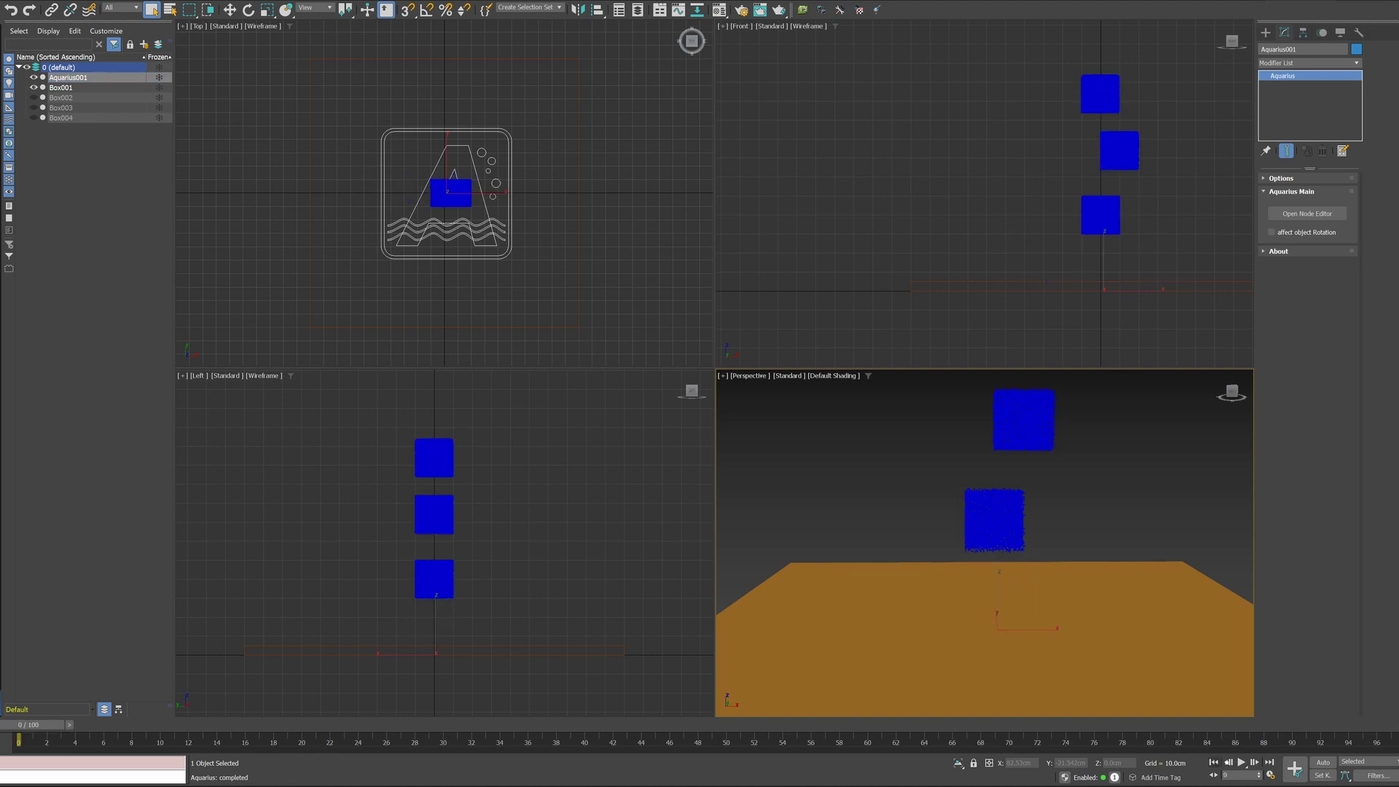
pyautogui.press('/')
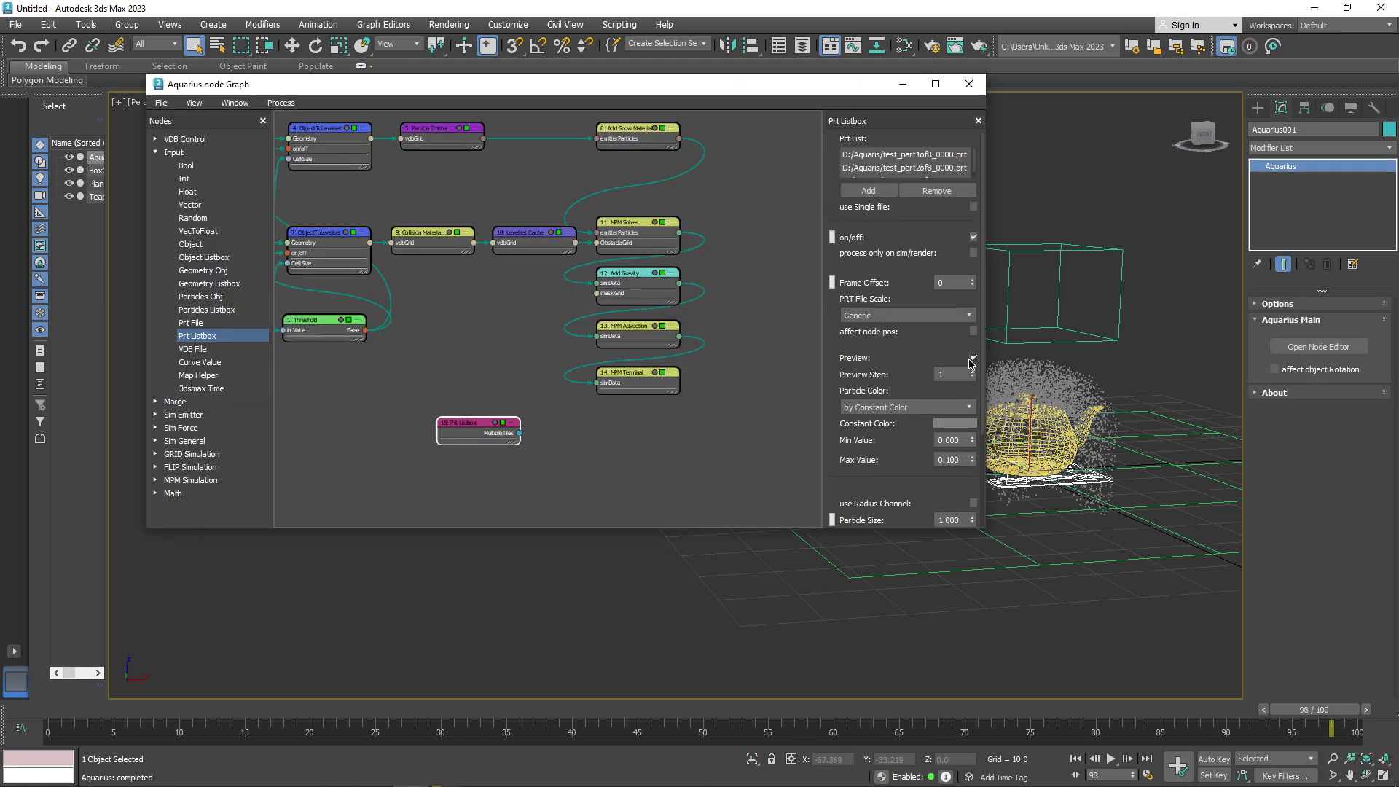
pyautogui.click(902, 84)
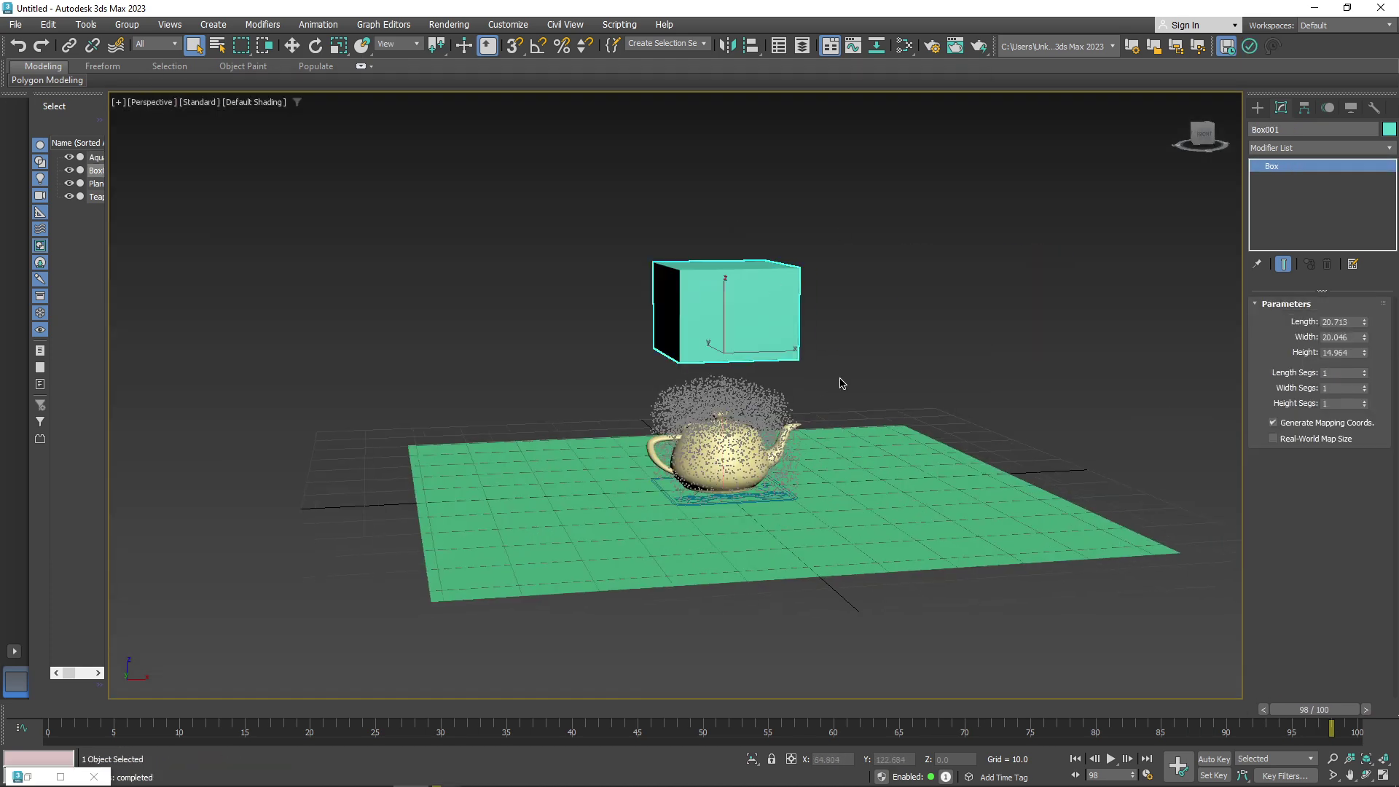
pyautogui.press('Delete')
pyautogui.scroll(3, 883, 417)
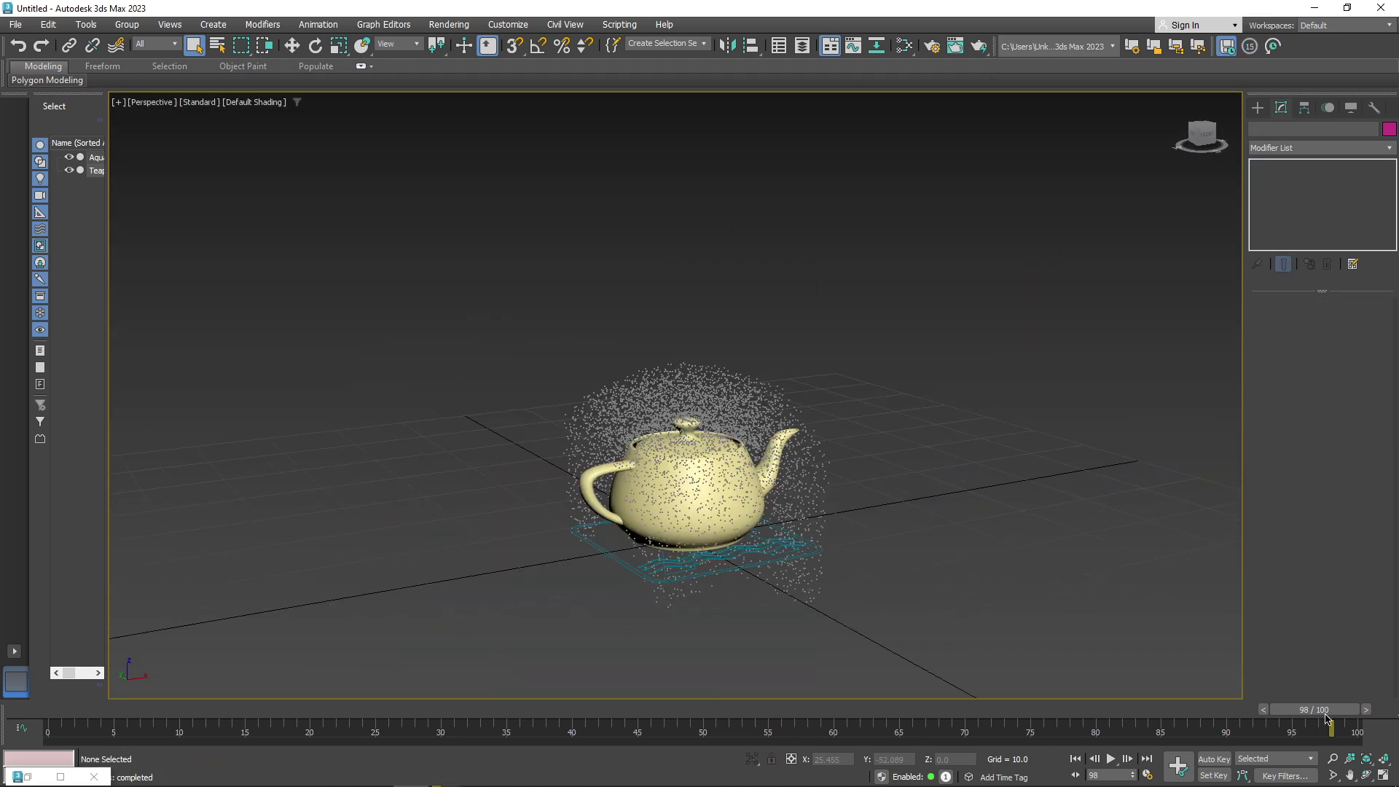
pyautogui.click(1111, 759)
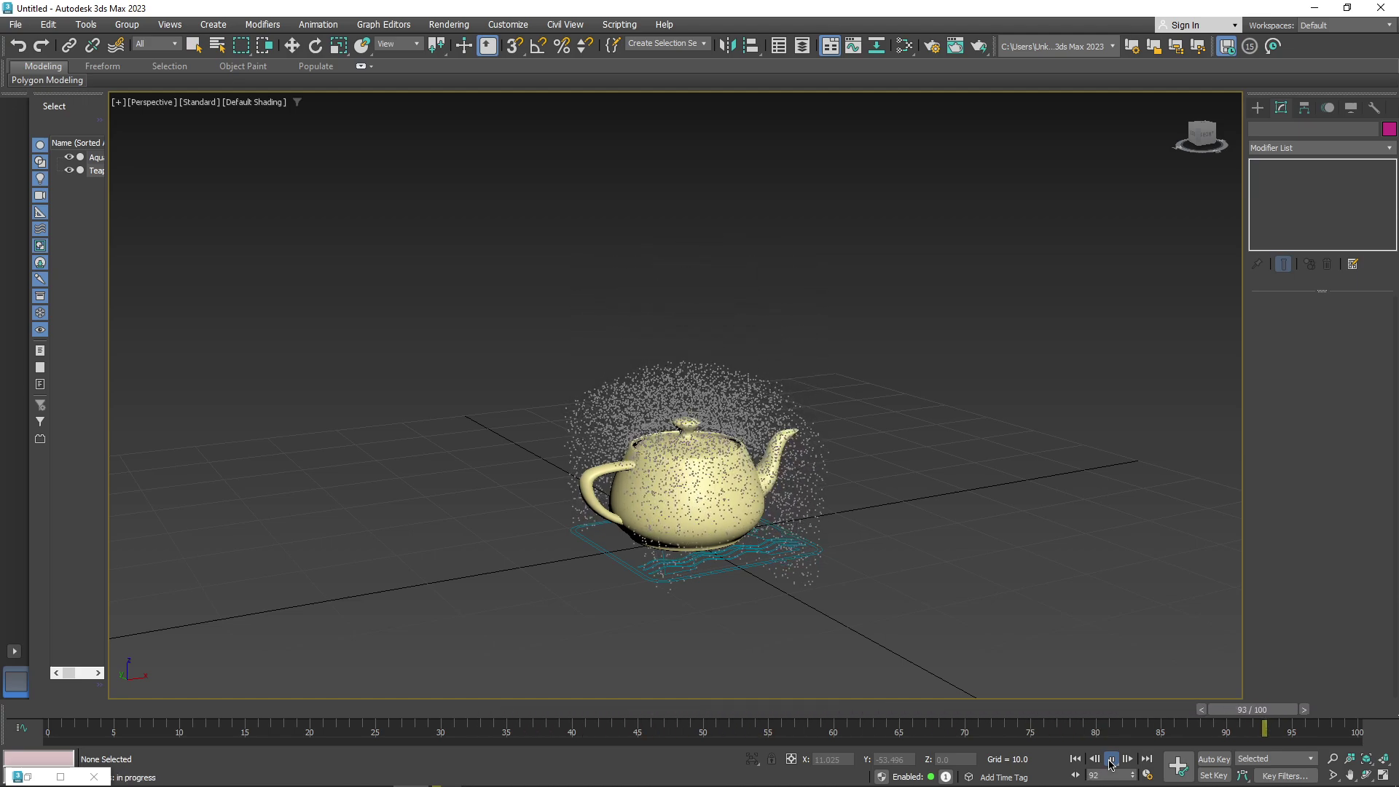
pyautogui.keyDown('alt'); pyautogui.moveTo(780, 490); pyautogui.dragTo(805, 483, button='middle'); pyautogui.keyUp('alt')
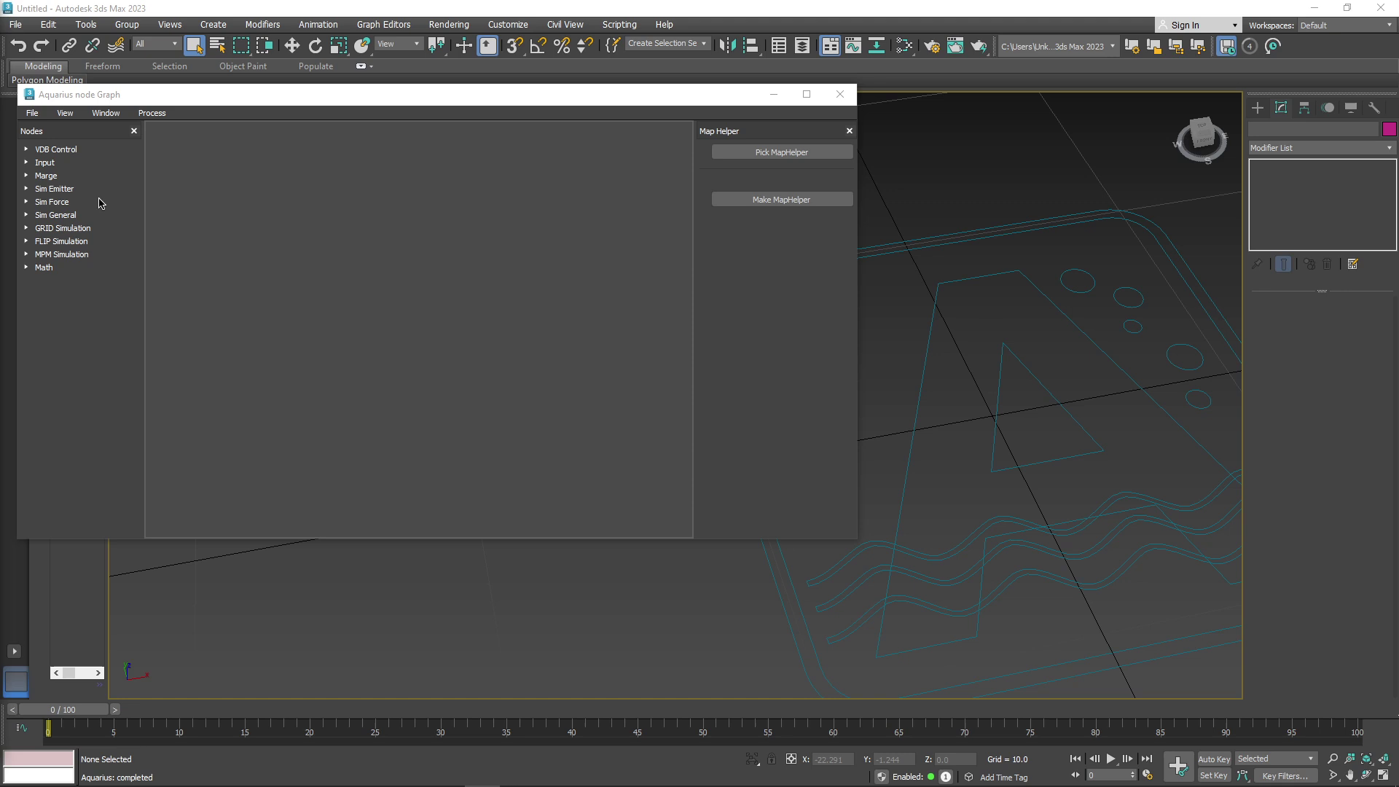
# Step: Inspect the ParticleToLevelset, ObjectToLevelset and LevelsetToMesh VDB nodes, then expand the Input list
pyautogui.click(26, 150)
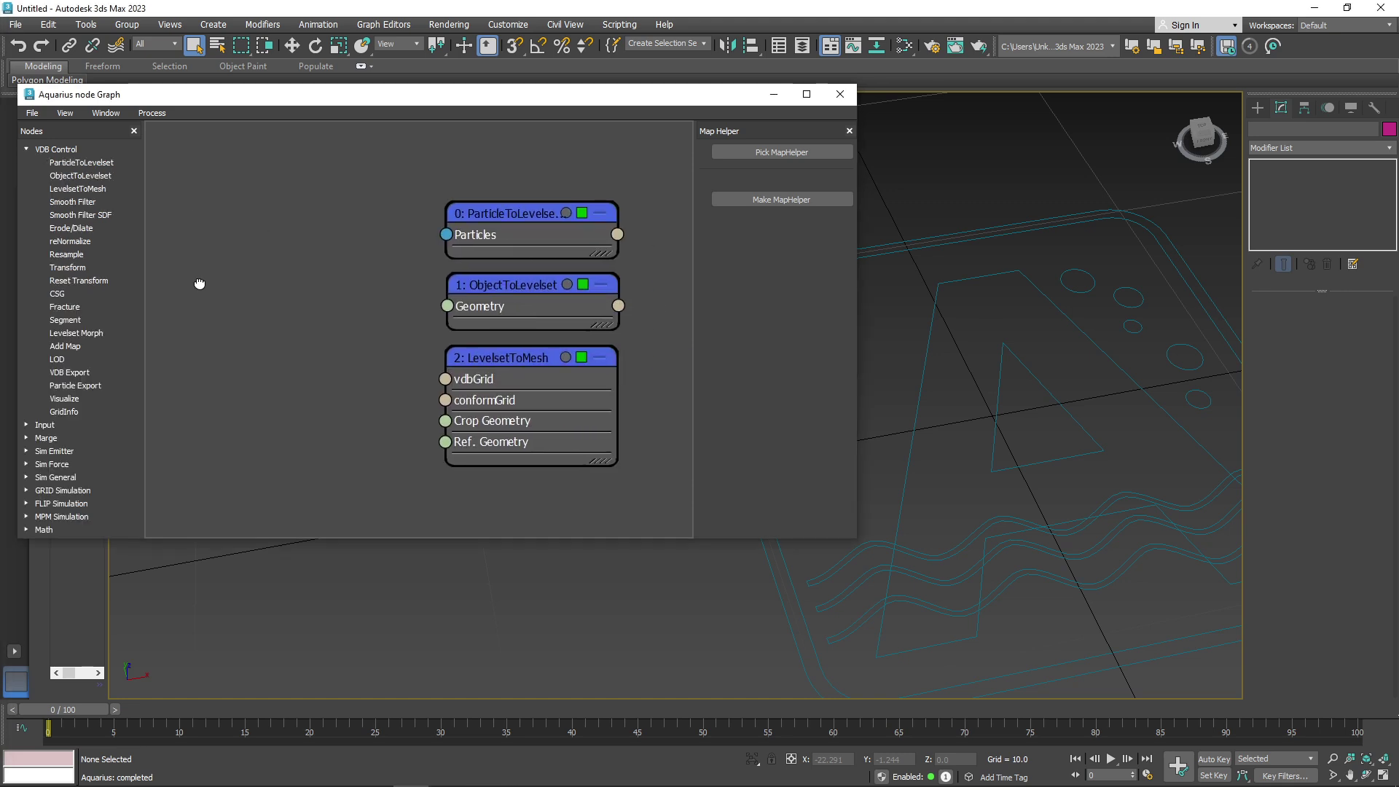
pyautogui.click(436, 221)
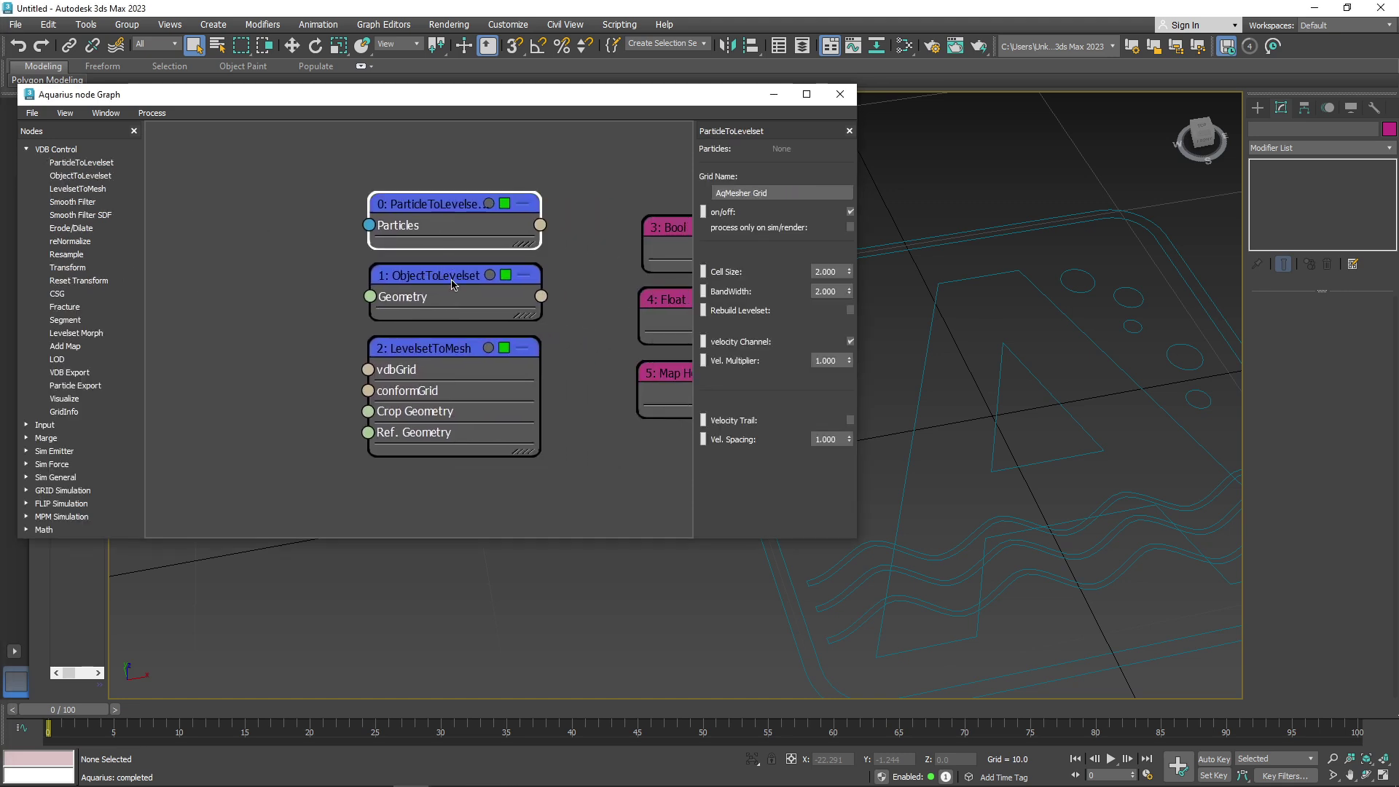
pyautogui.click(452, 285)
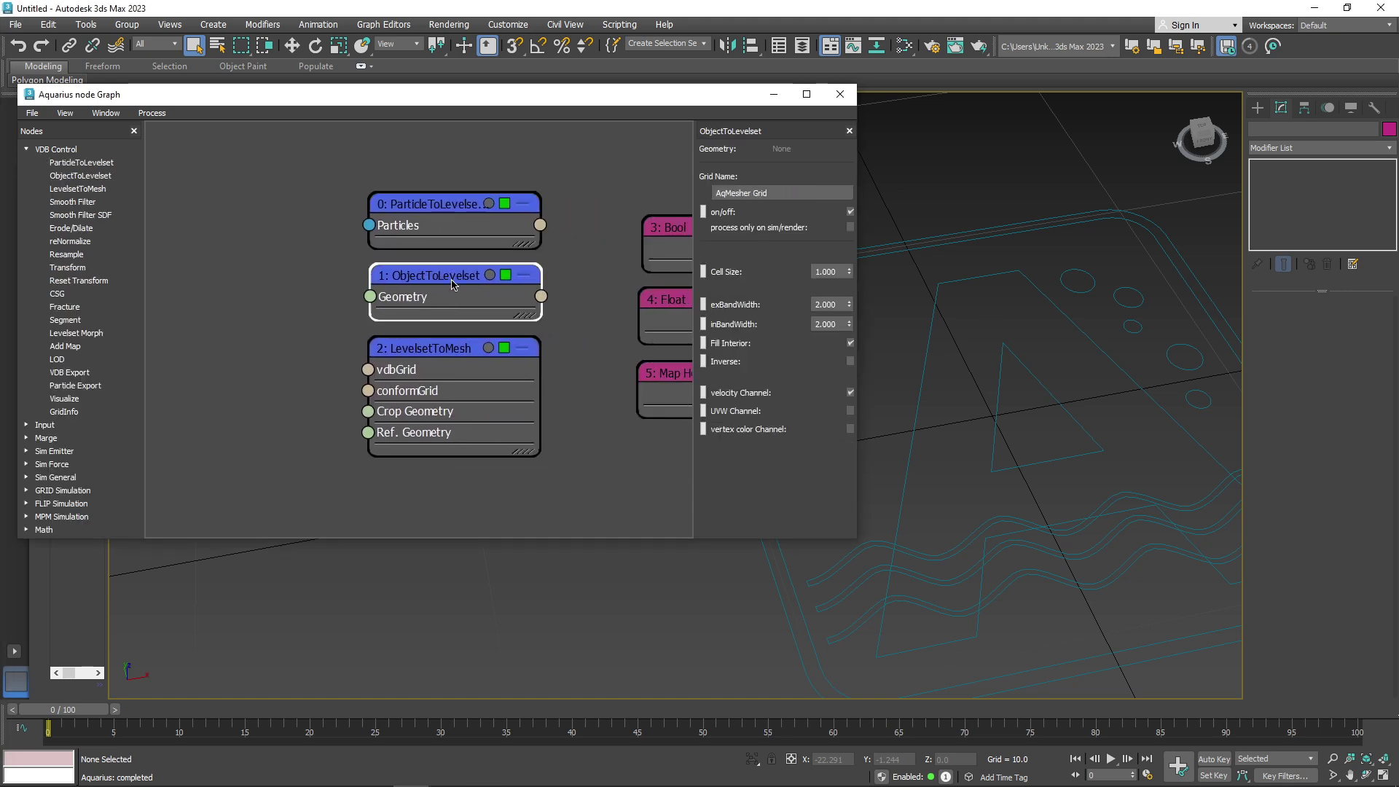
pyautogui.click(457, 357)
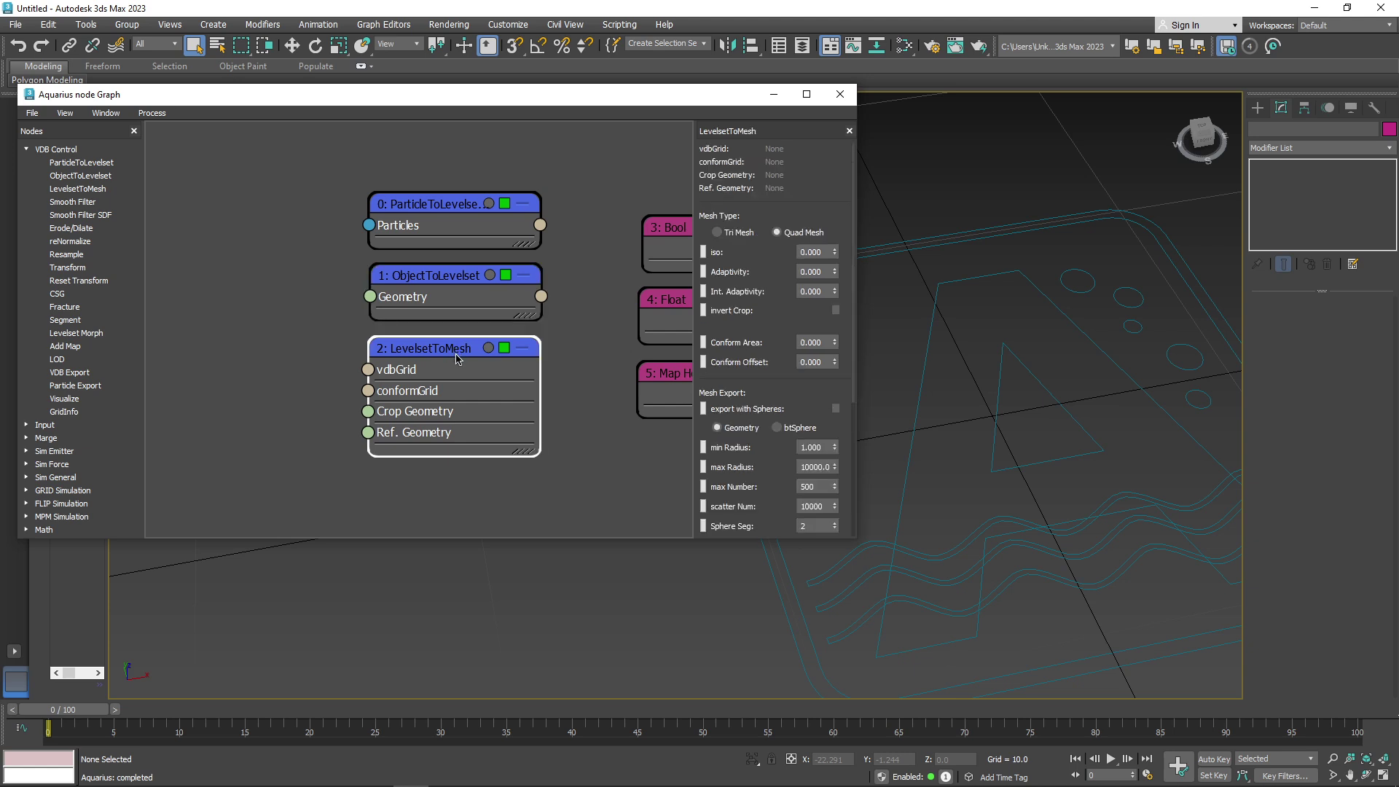
pyautogui.click(26, 150)
pyautogui.click(27, 163)
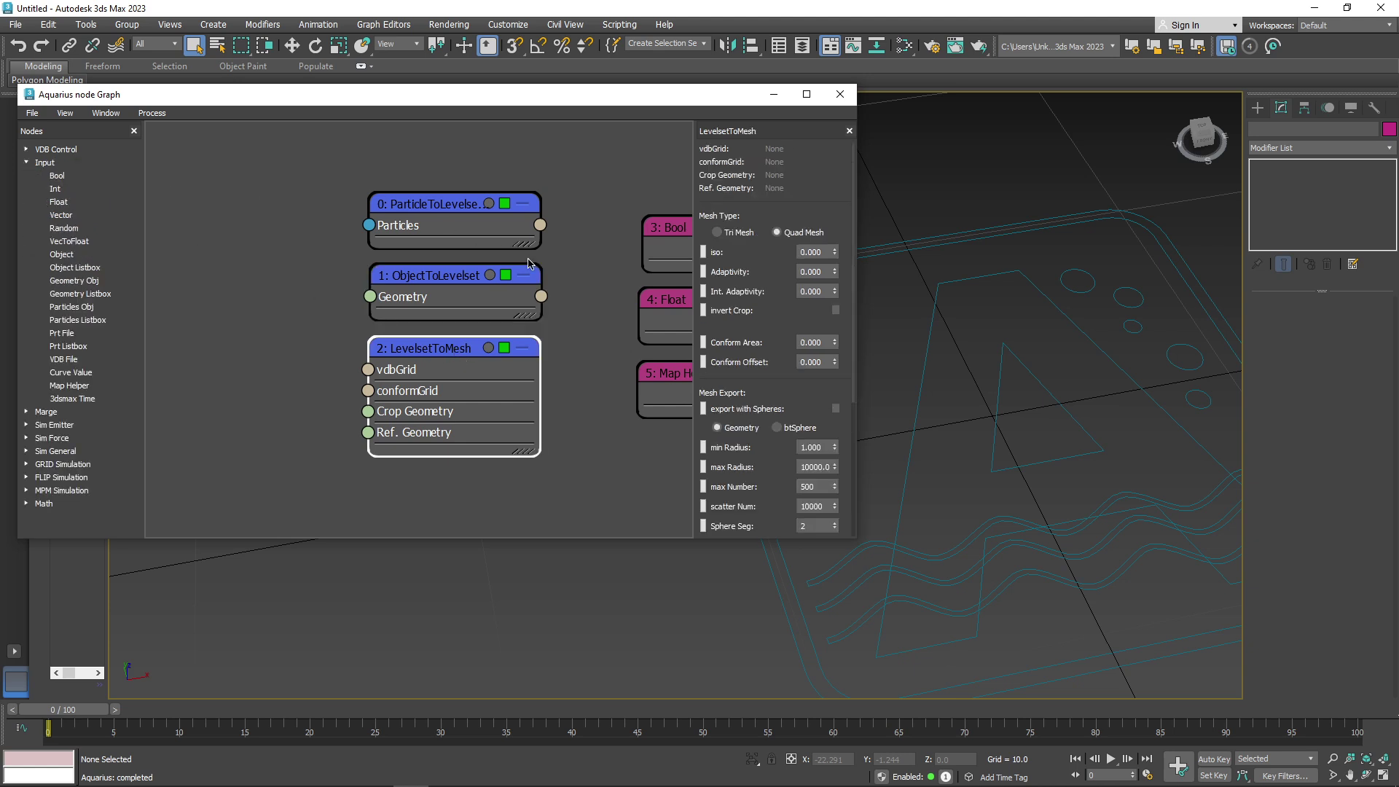
# Step: Inspect the Bool, Float and Map Helper input nodes, then collapse the Input list
pyautogui.moveTo(529, 263); pyautogui.dragTo(209, 265, button='middle')
pyautogui.click(382, 238)
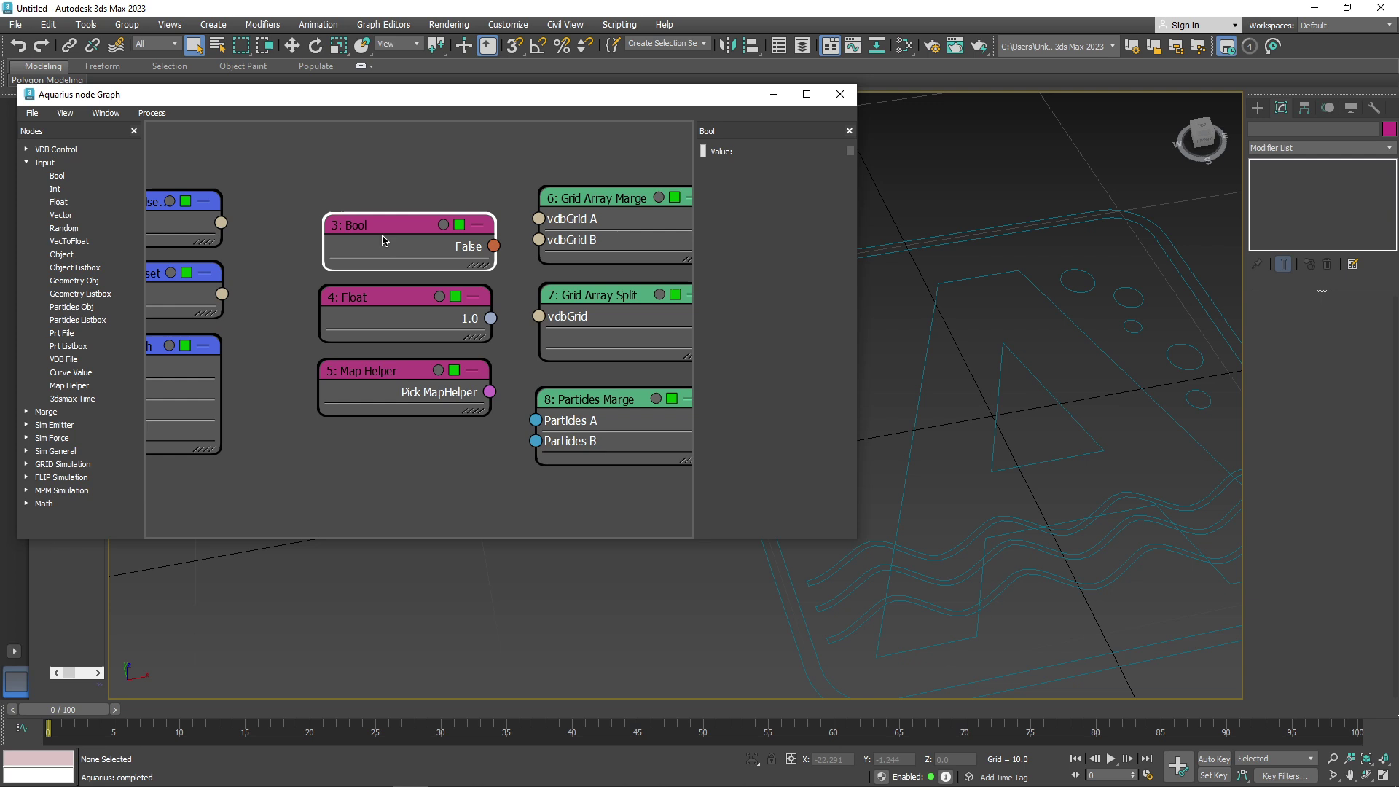
pyautogui.click(394, 314)
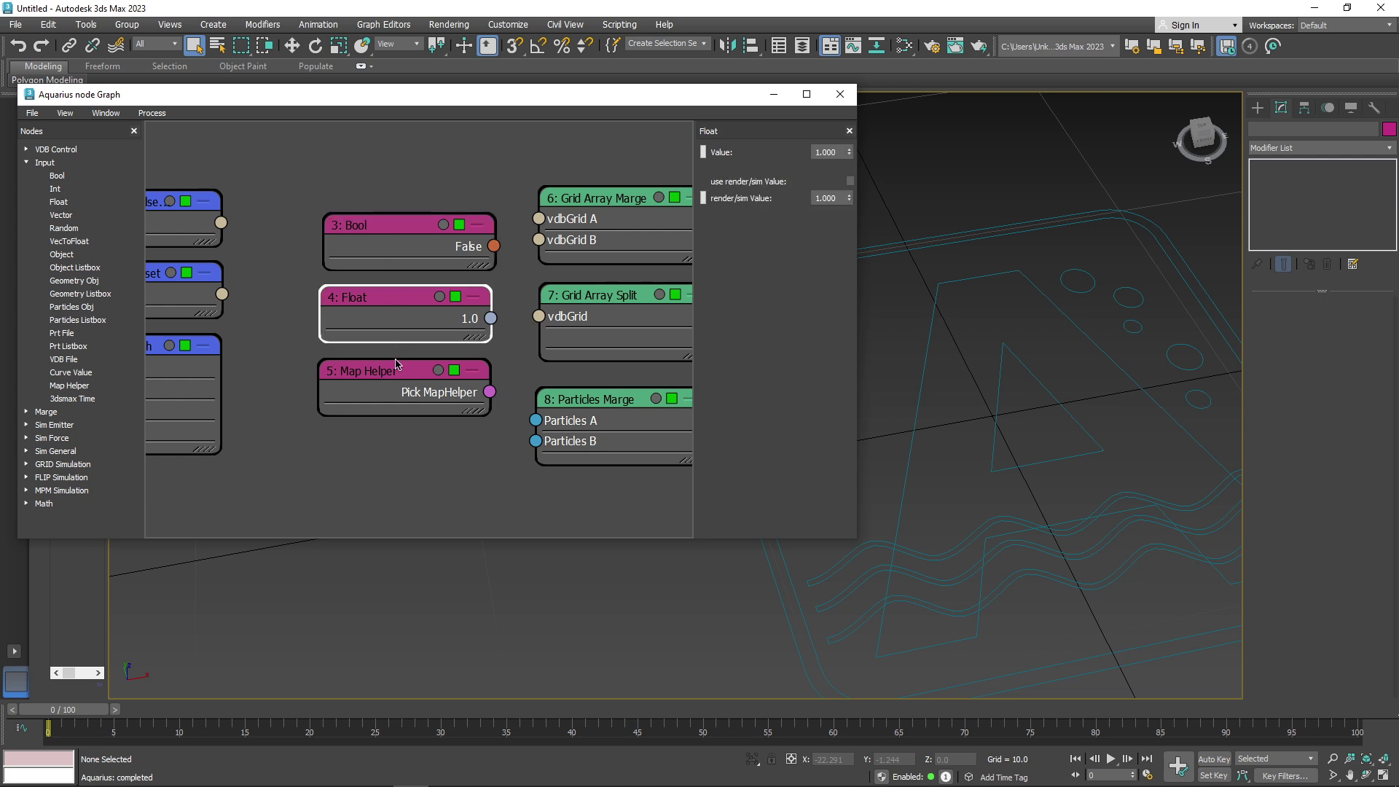
pyautogui.click(396, 382)
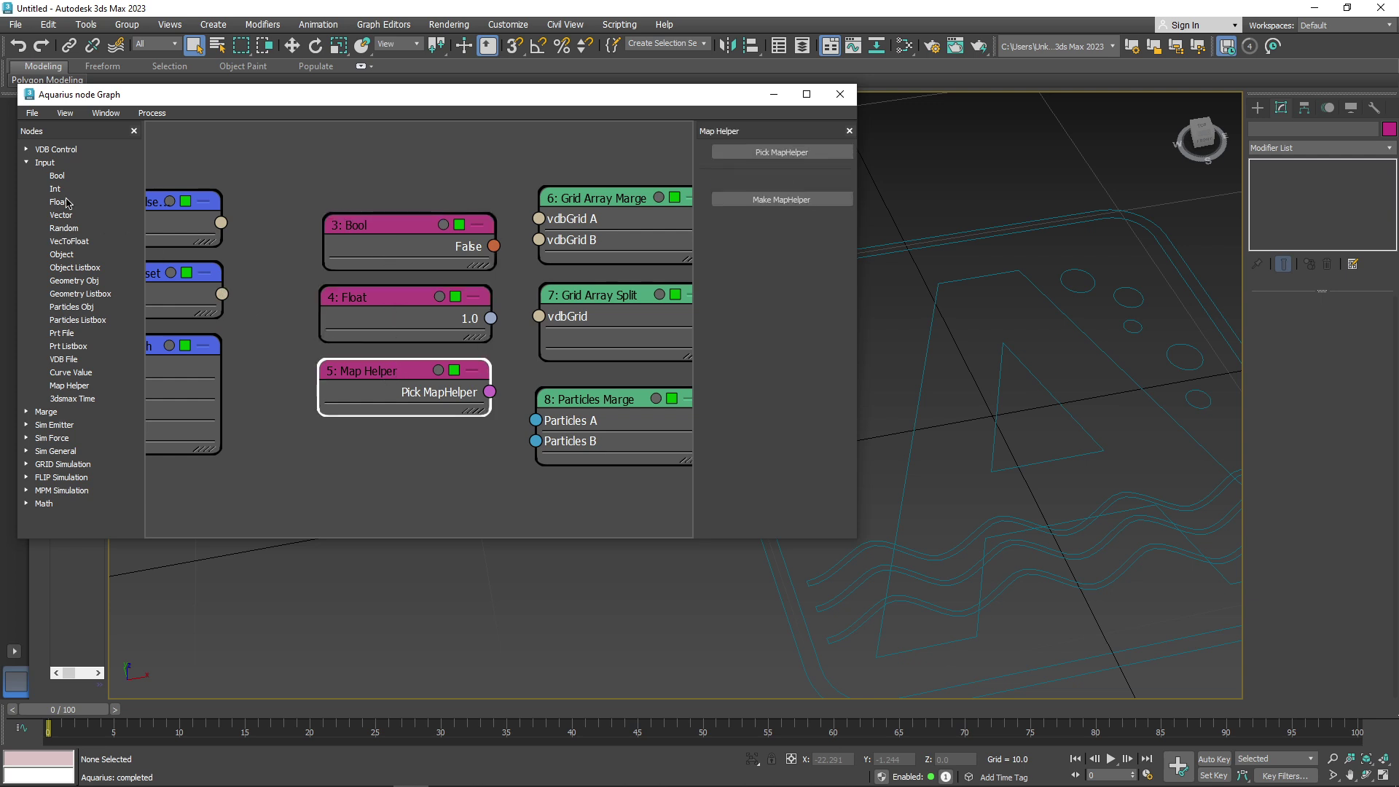
pyautogui.click(27, 164)
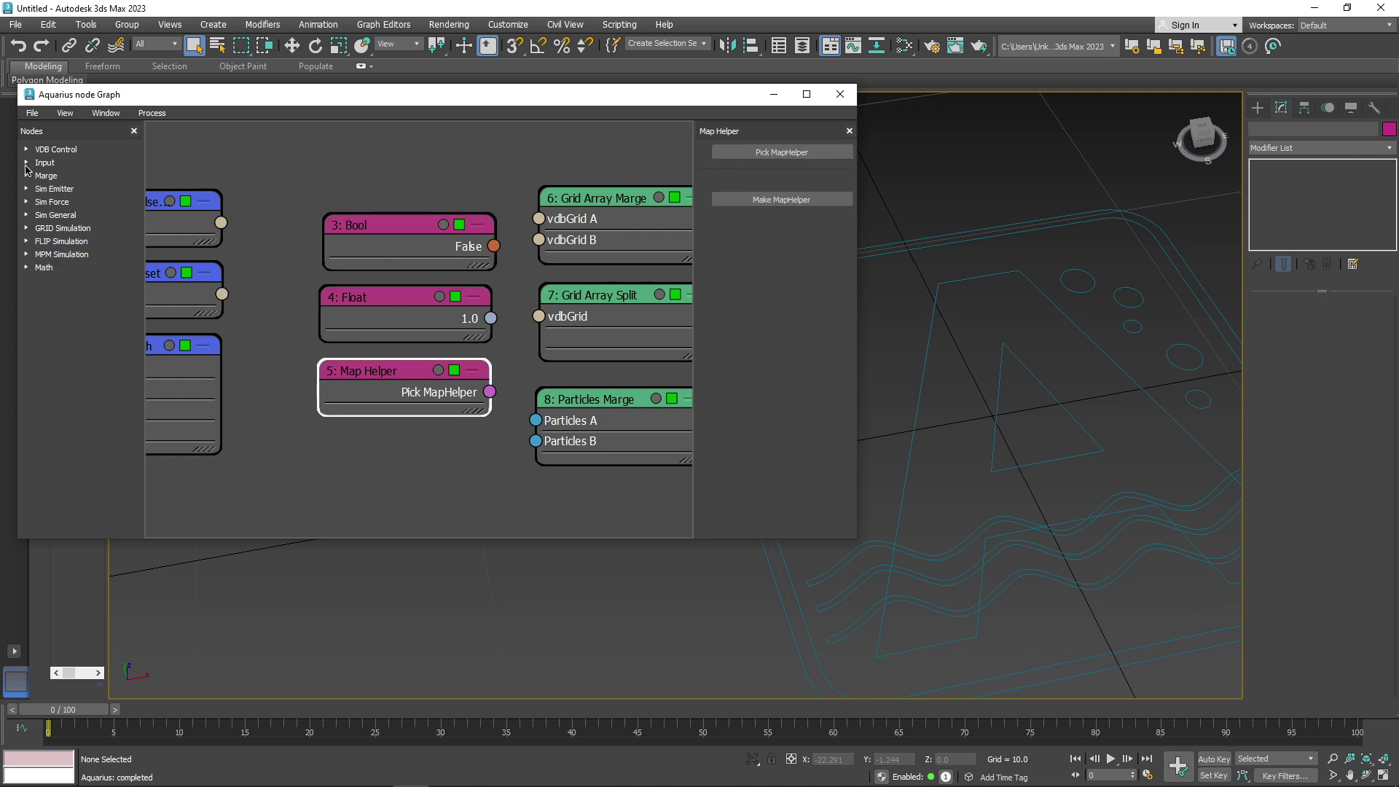
# Step: Inspect the Grid Array Marge, Grid Array Split and Particles Marge nodes
pyautogui.moveTo(551, 240); pyautogui.dragTo(288, 238, button='middle')
pyautogui.click(350, 207)
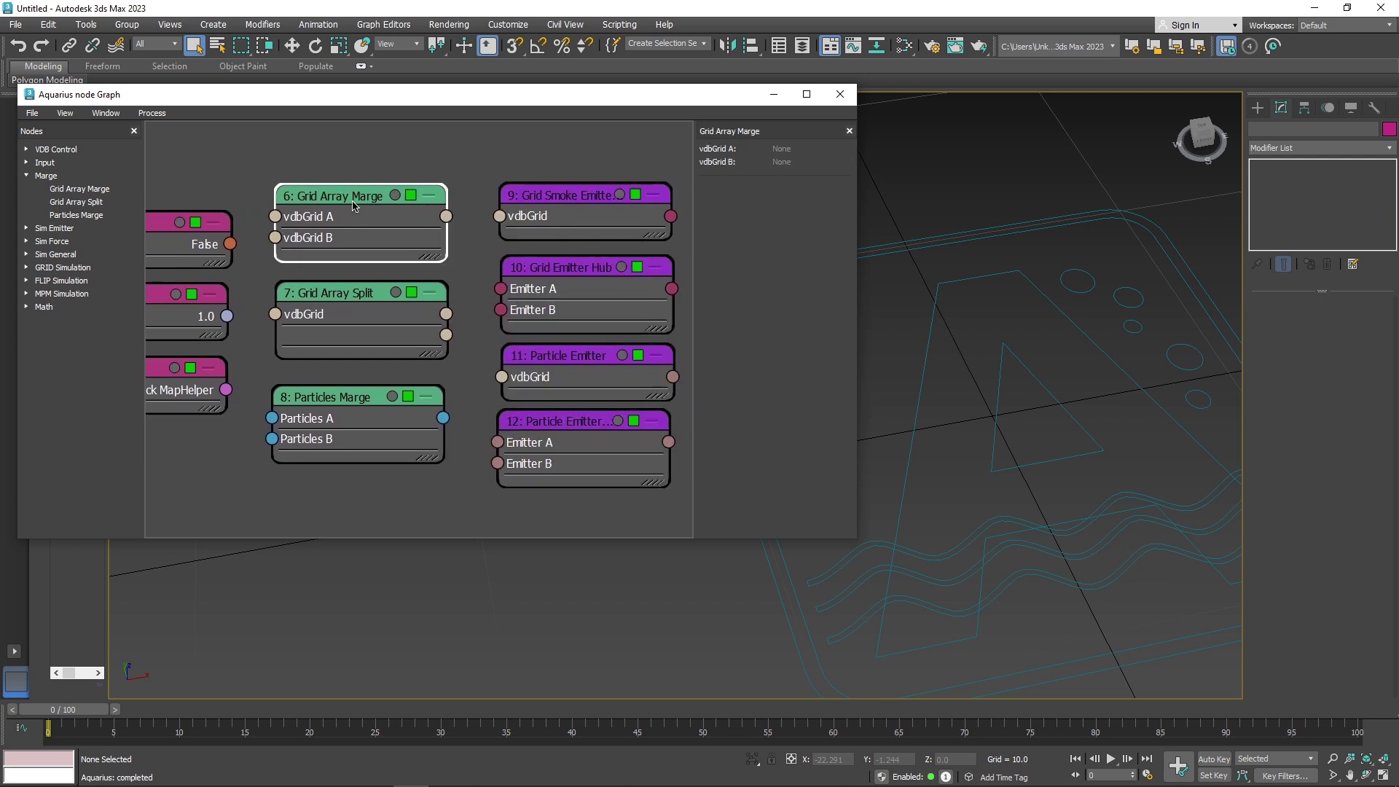
pyautogui.click(373, 306)
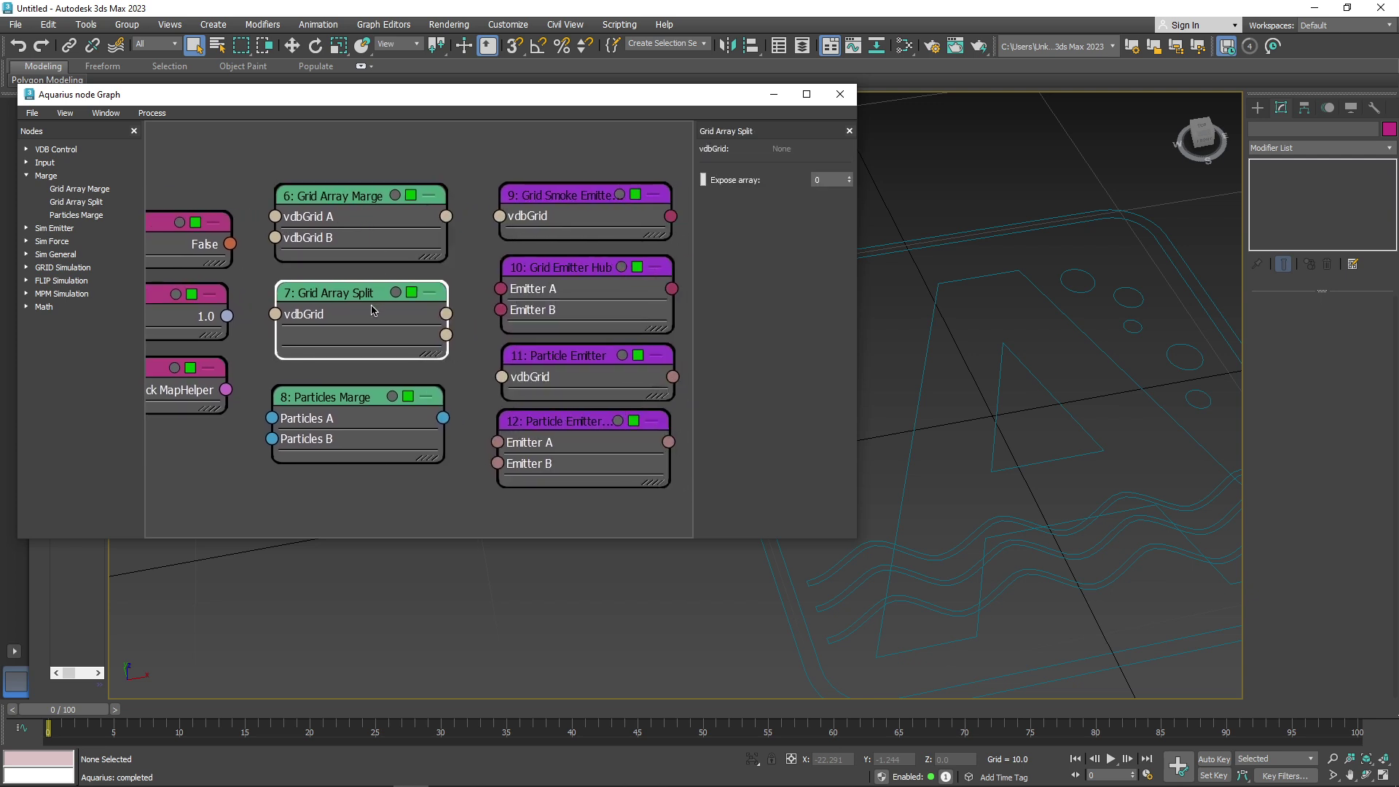
pyautogui.click(361, 405)
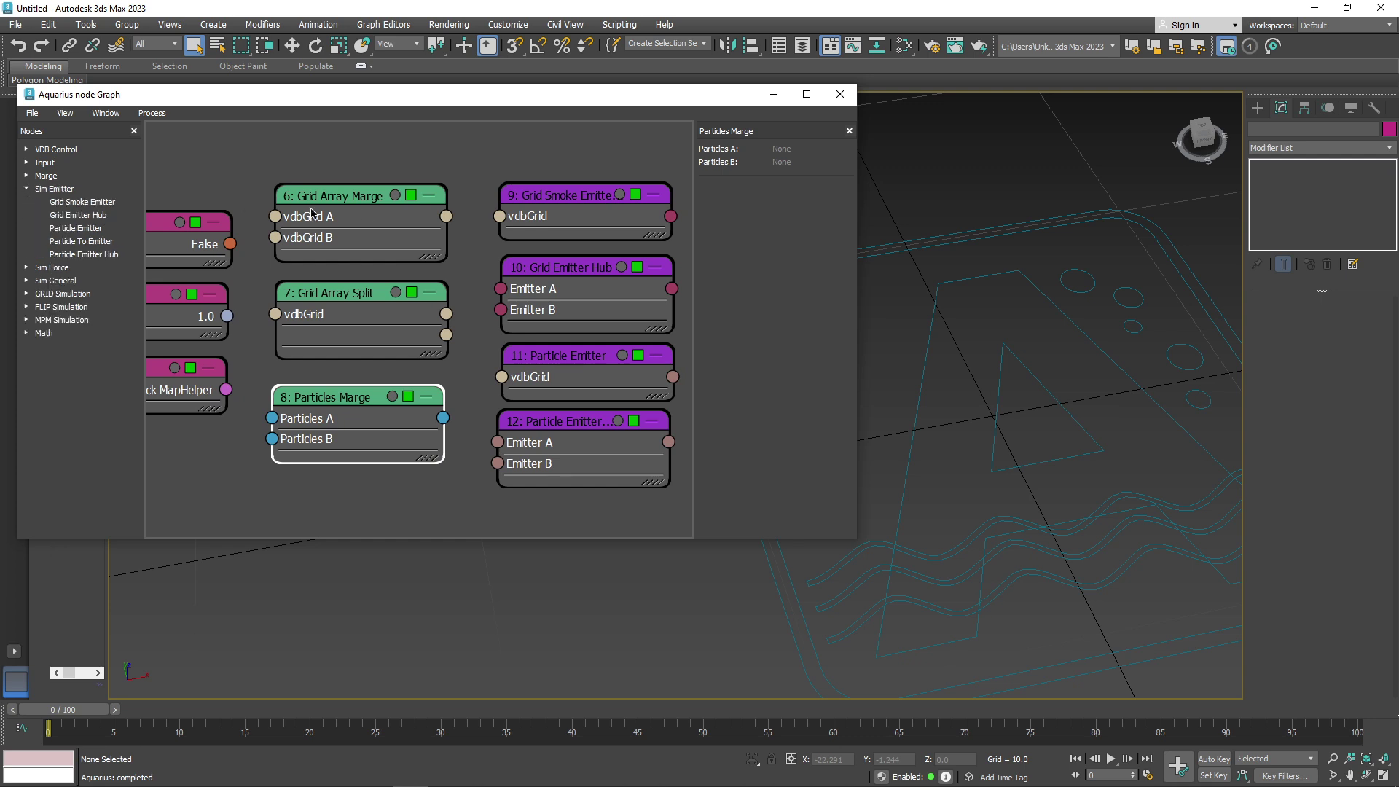
# Step: Inspect the Grid Smoke Emitter, Grid Emitter Hub, Particle Emitter and Particle Emitter Hub nodes
pyautogui.moveTo(487, 229); pyautogui.dragTo(297, 220, button='middle')
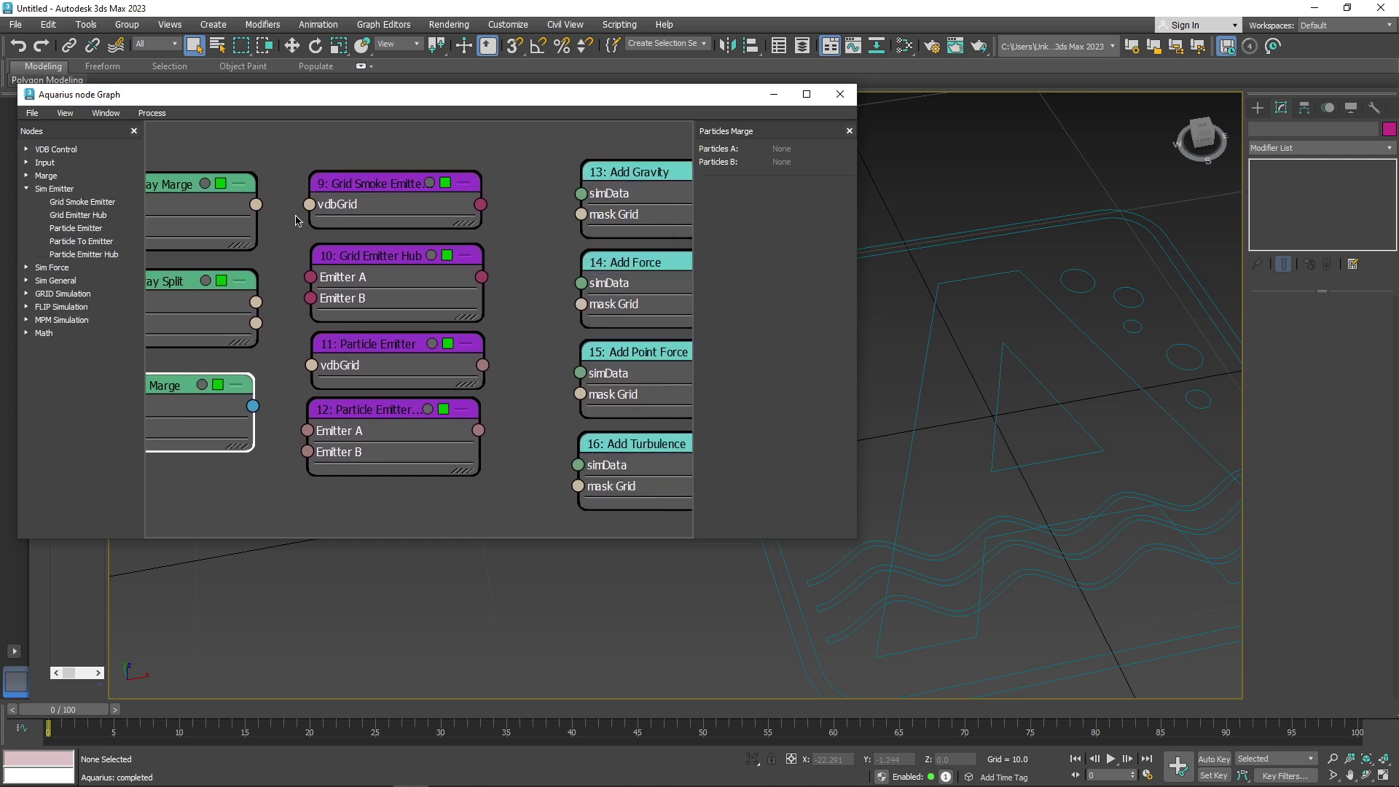
pyautogui.click(392, 184)
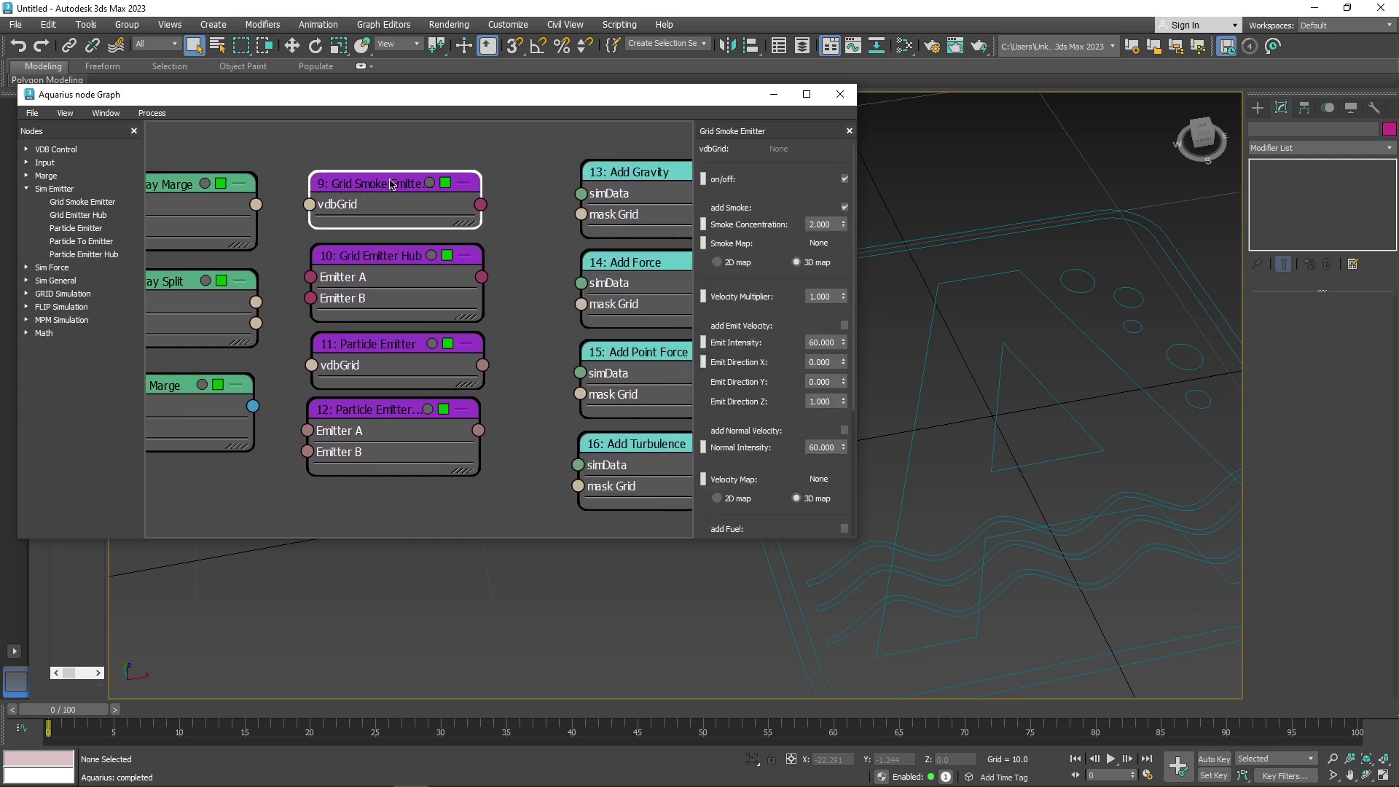
pyautogui.click(405, 272)
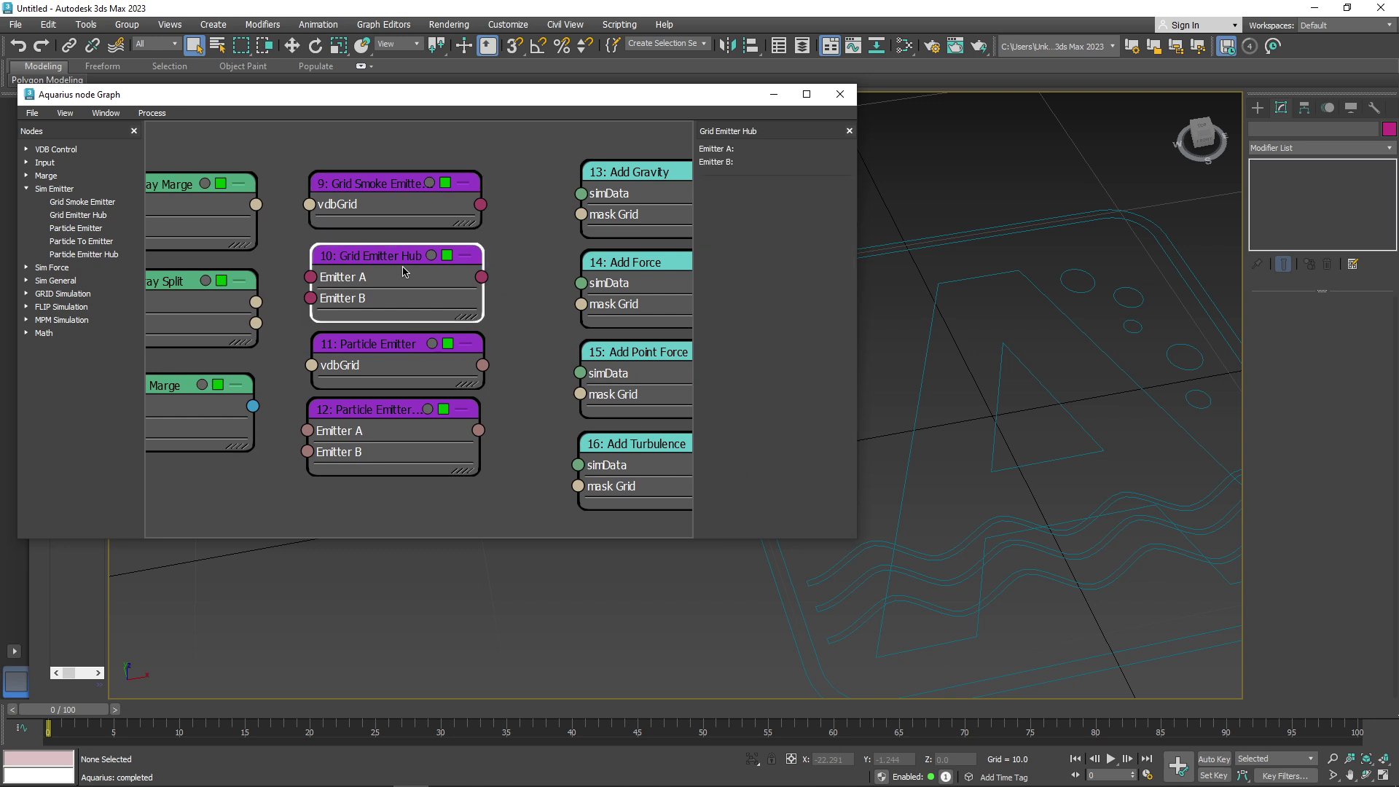
pyautogui.click(403, 354)
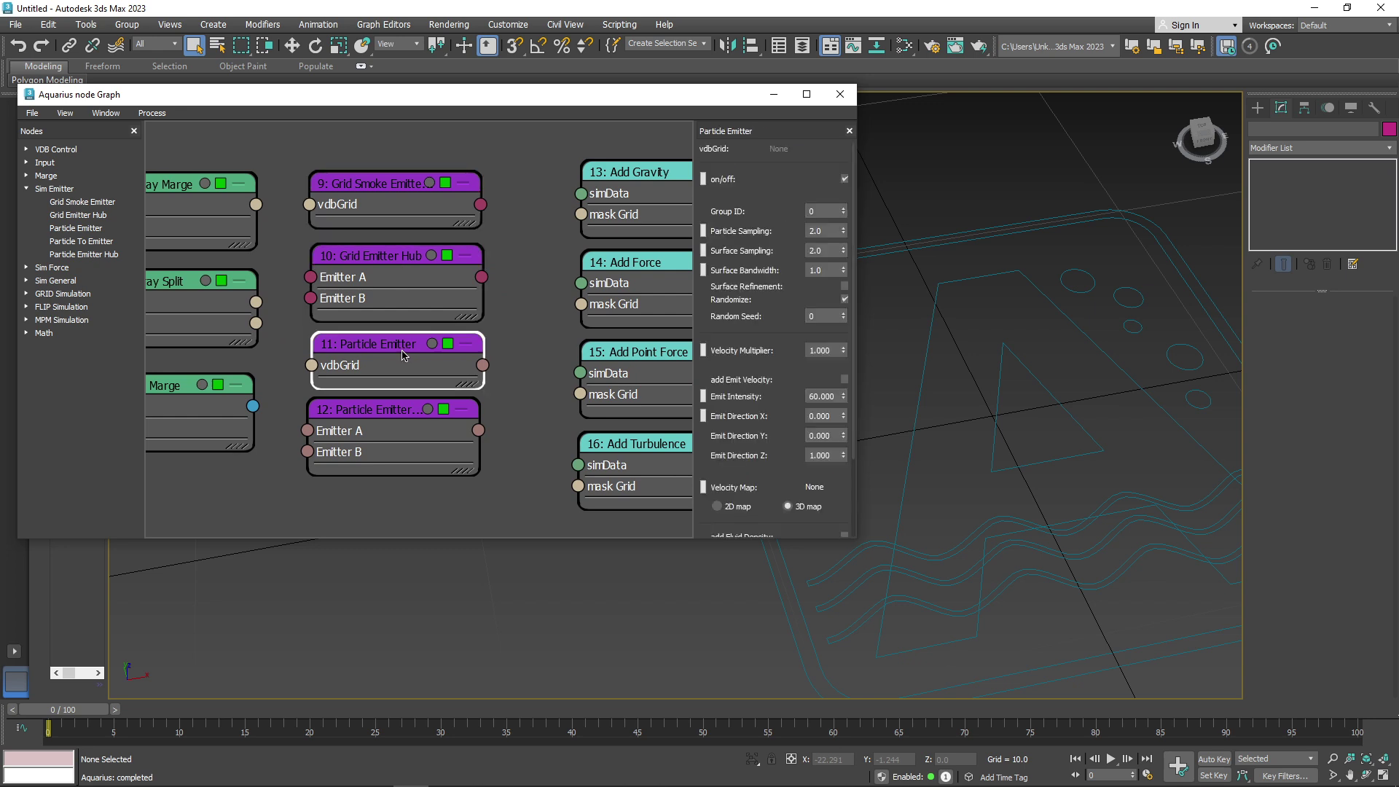
pyautogui.click(392, 418)
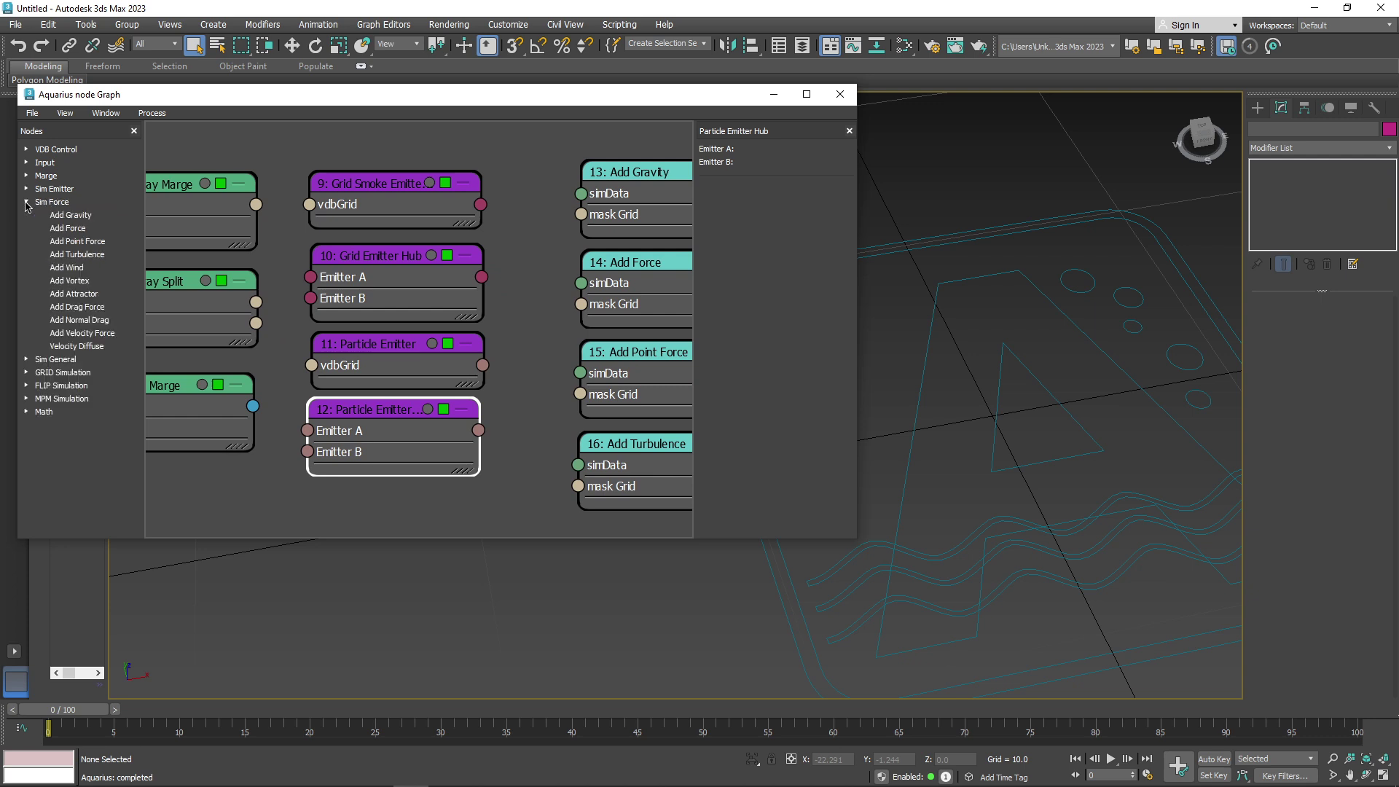
# Step: Inspect the Add Gravity and Add Turbulence force nodes, then collapse the Sim Force list
pyautogui.moveTo(521, 239); pyautogui.dragTo(234, 222, button='middle')
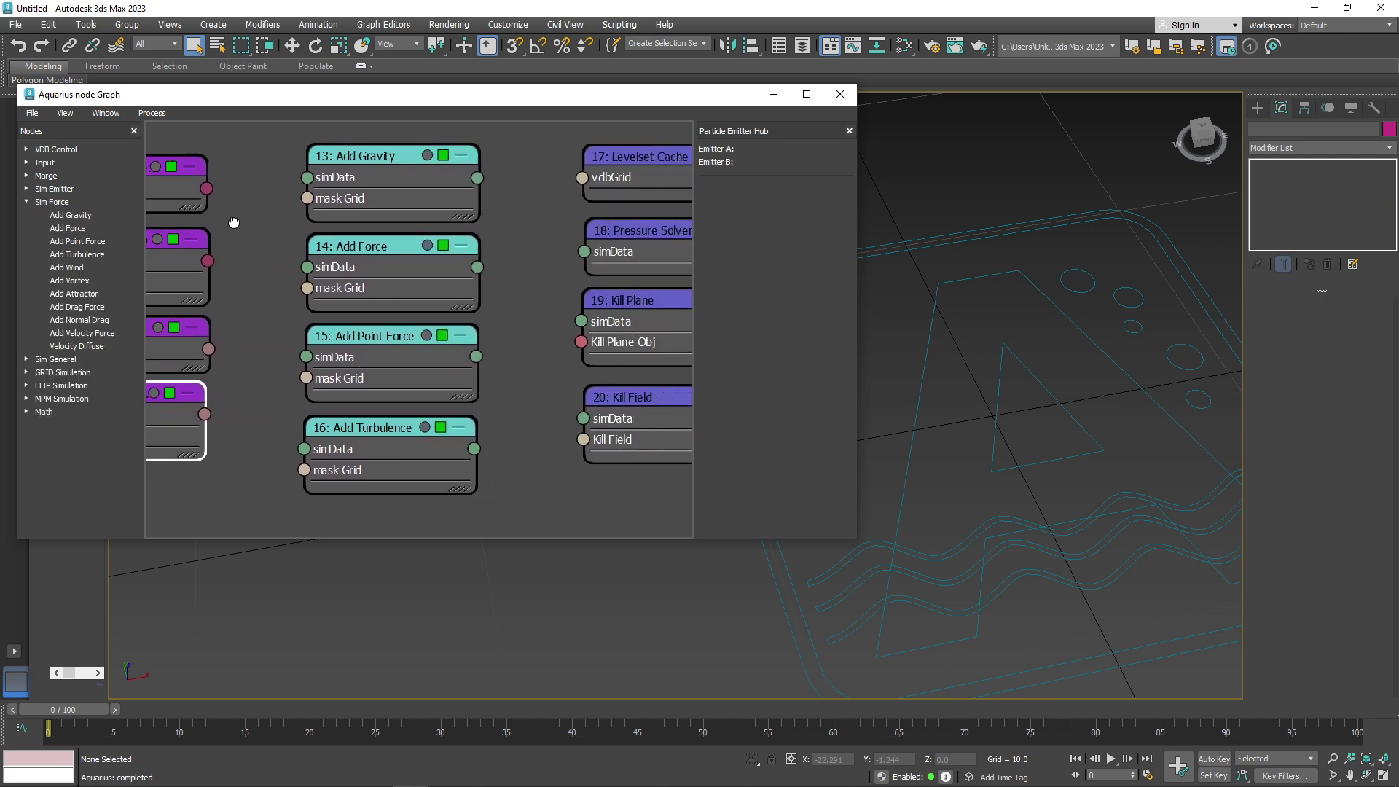
pyautogui.click(351, 166)
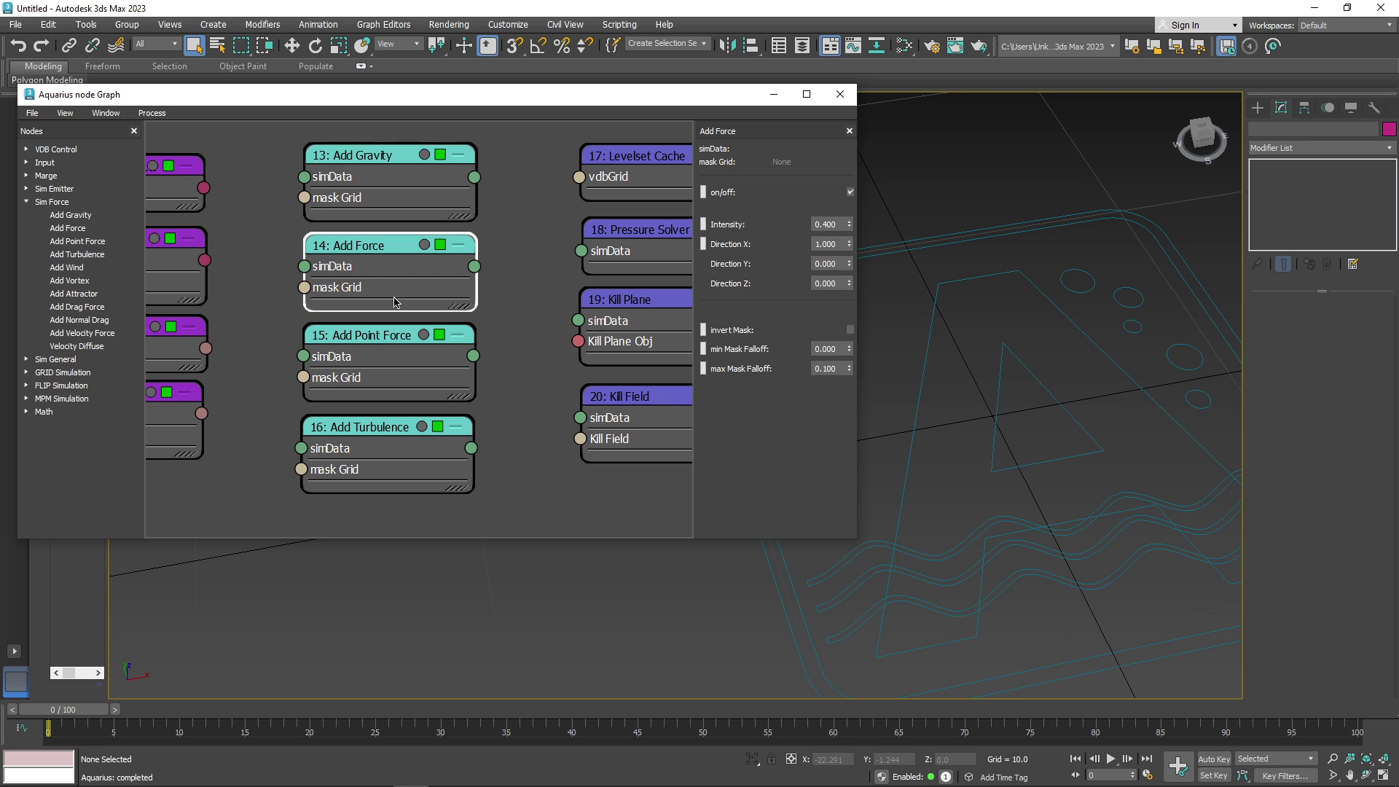
pyautogui.click(396, 445)
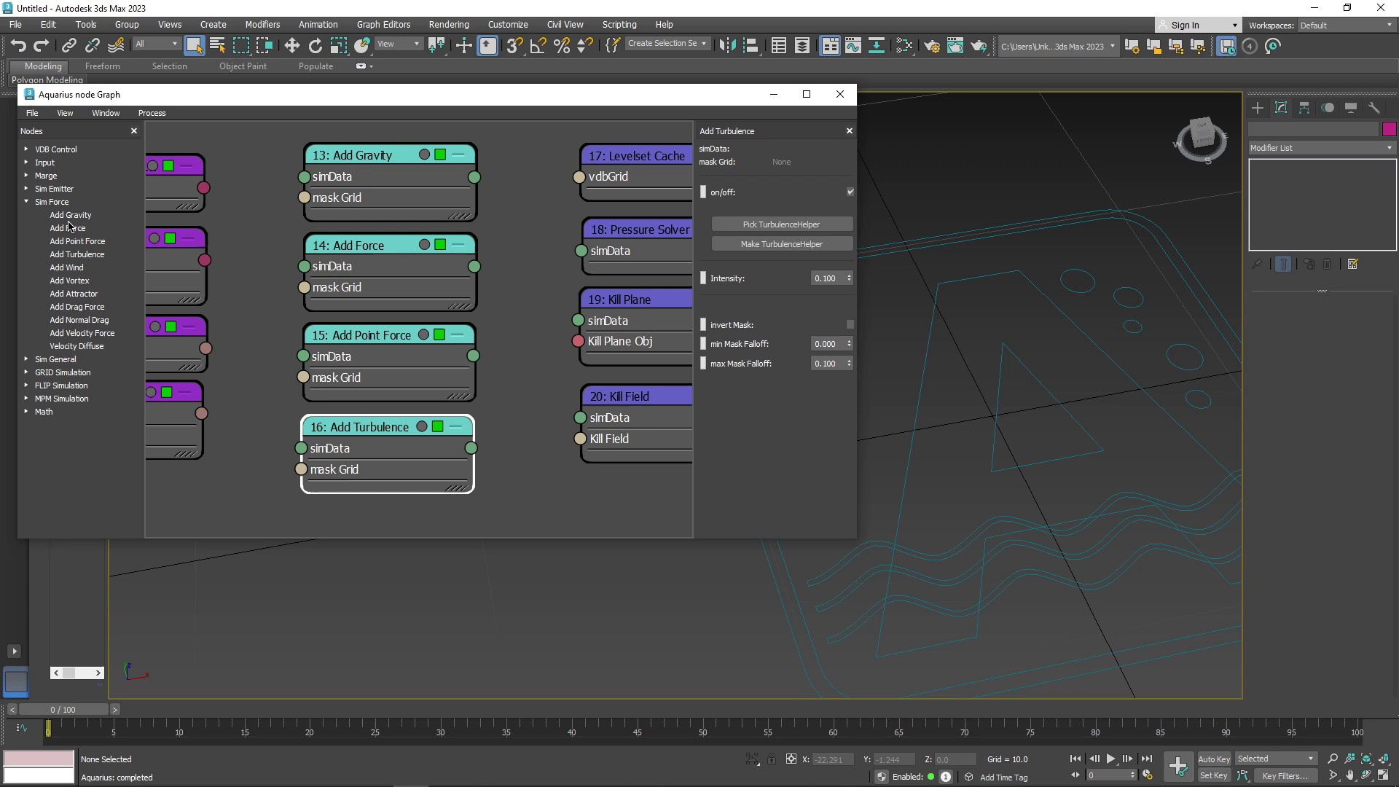
pyautogui.click(26, 202)
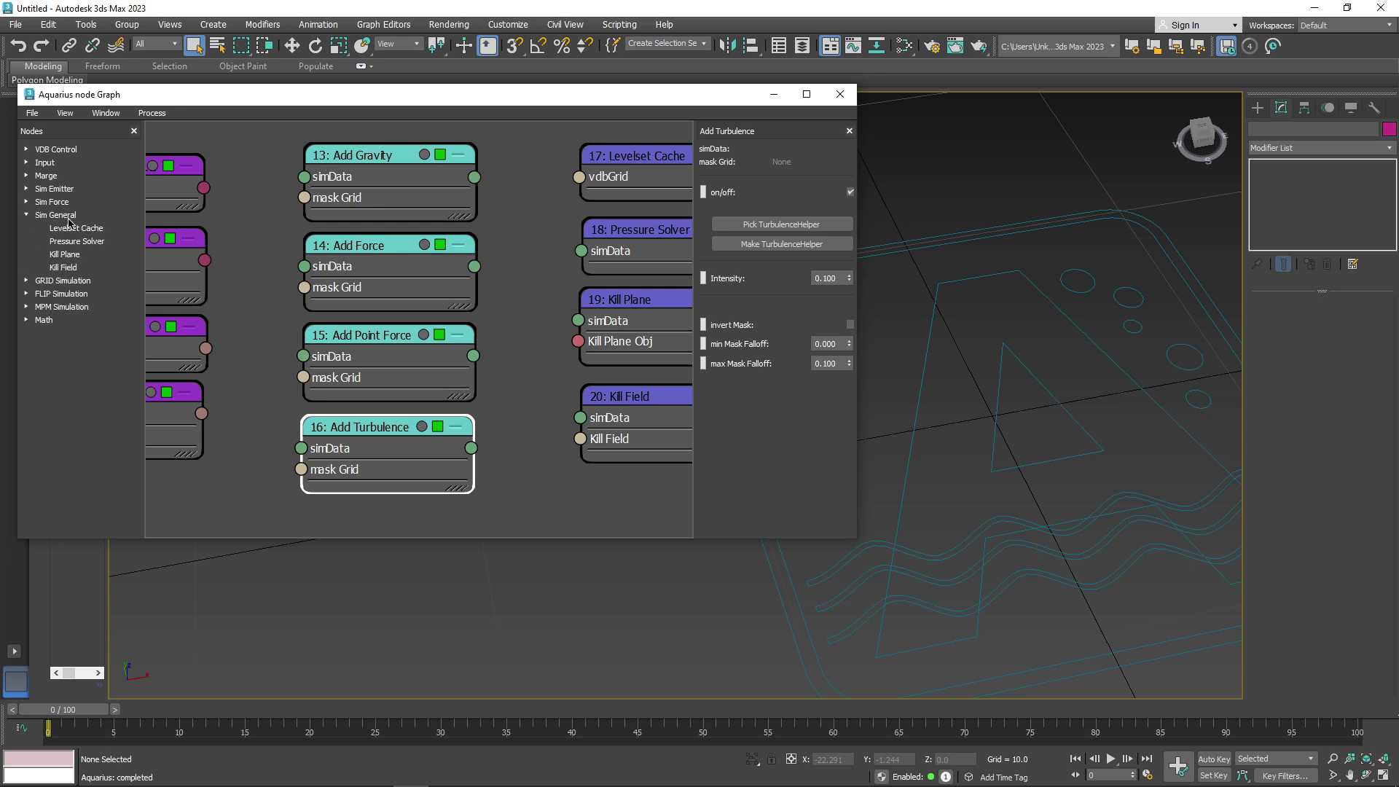
# Step: Inspect the Levelset Cache, Pressure Solver and Kill Plane nodes
pyautogui.moveTo(542, 235); pyautogui.dragTo(263, 239, button='middle')
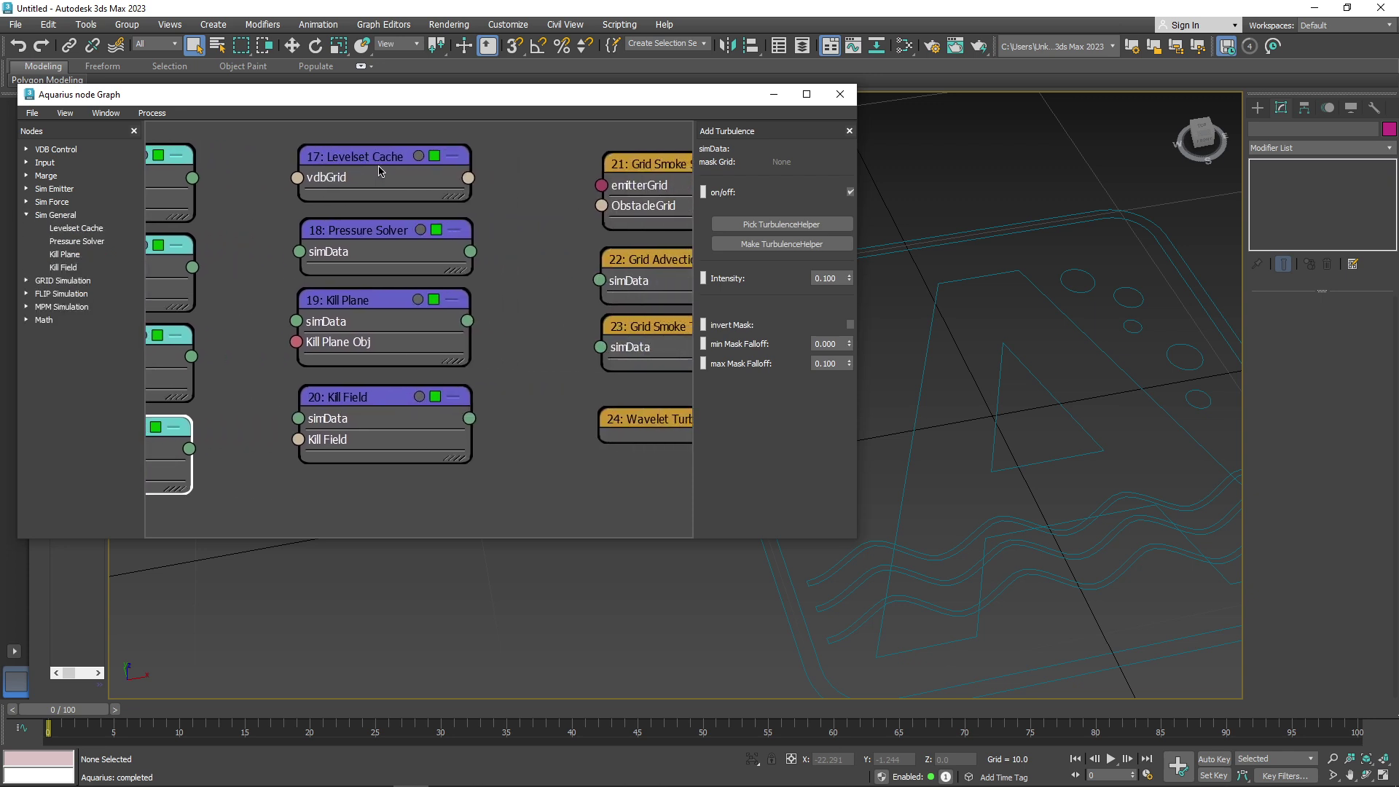
pyautogui.click(379, 172)
pyautogui.click(390, 245)
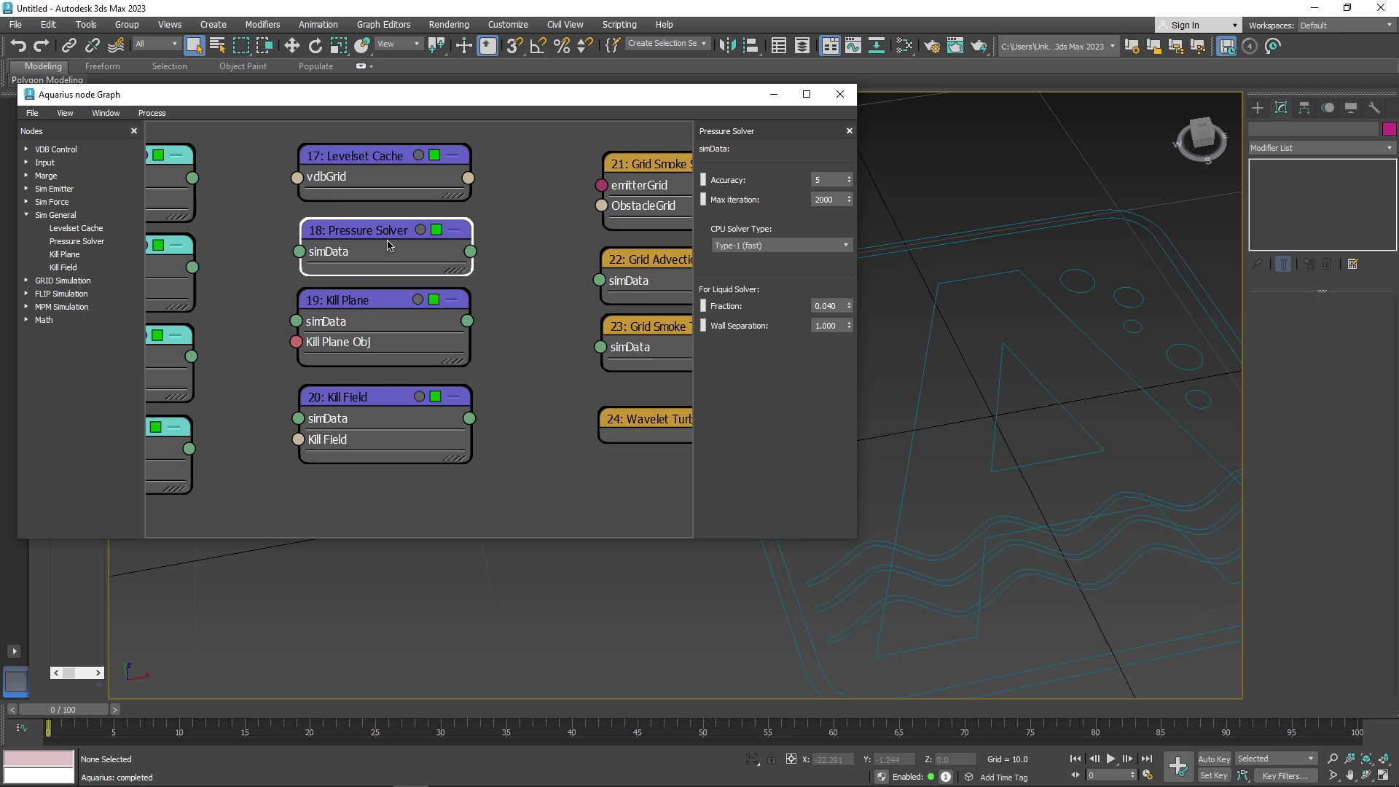
pyautogui.click(391, 306)
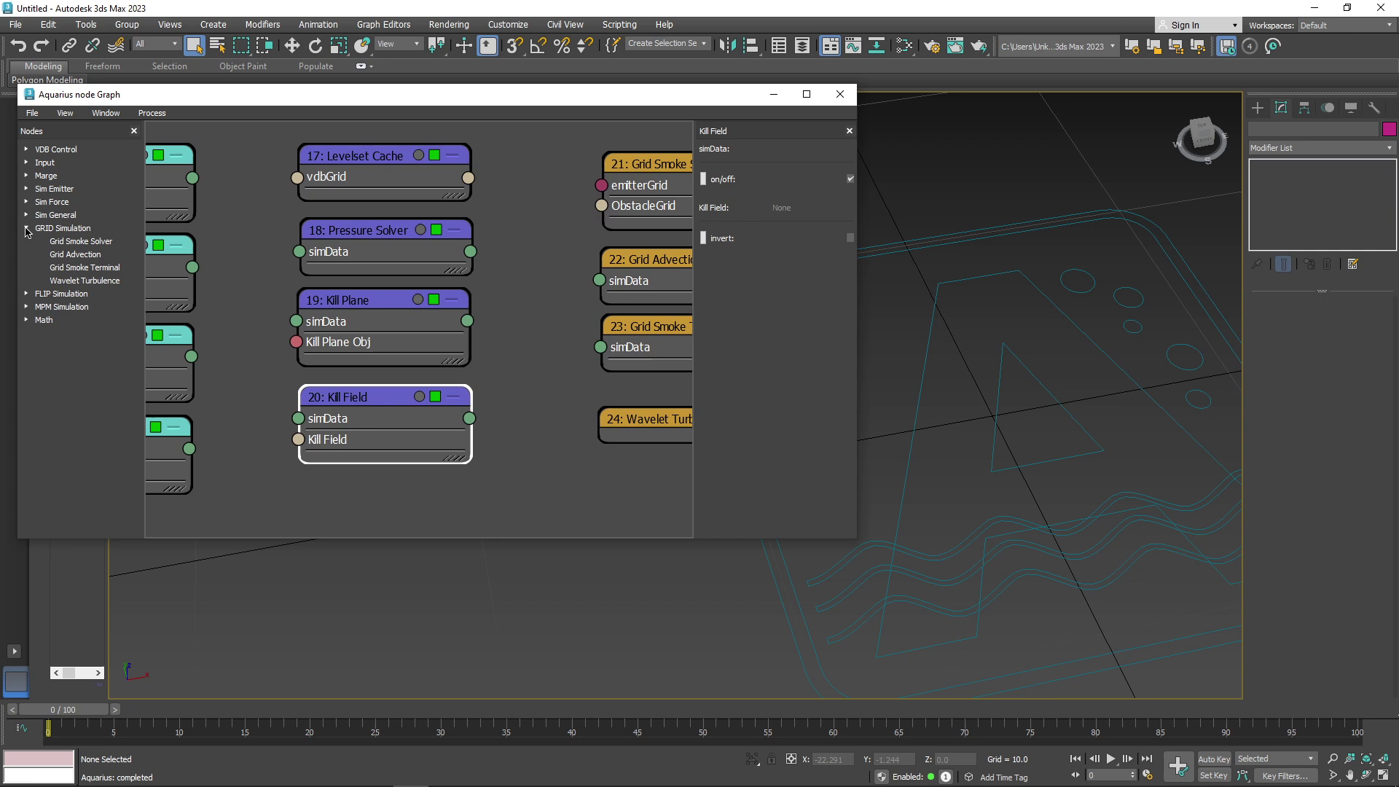
# Step: Inspect the Grid Smoke Solver, Grid Advection, Grid Smoke Terminal and Wavelet Turbulence nodes
pyautogui.moveTo(391, 245); pyautogui.dragTo(296, 222, button='middle')
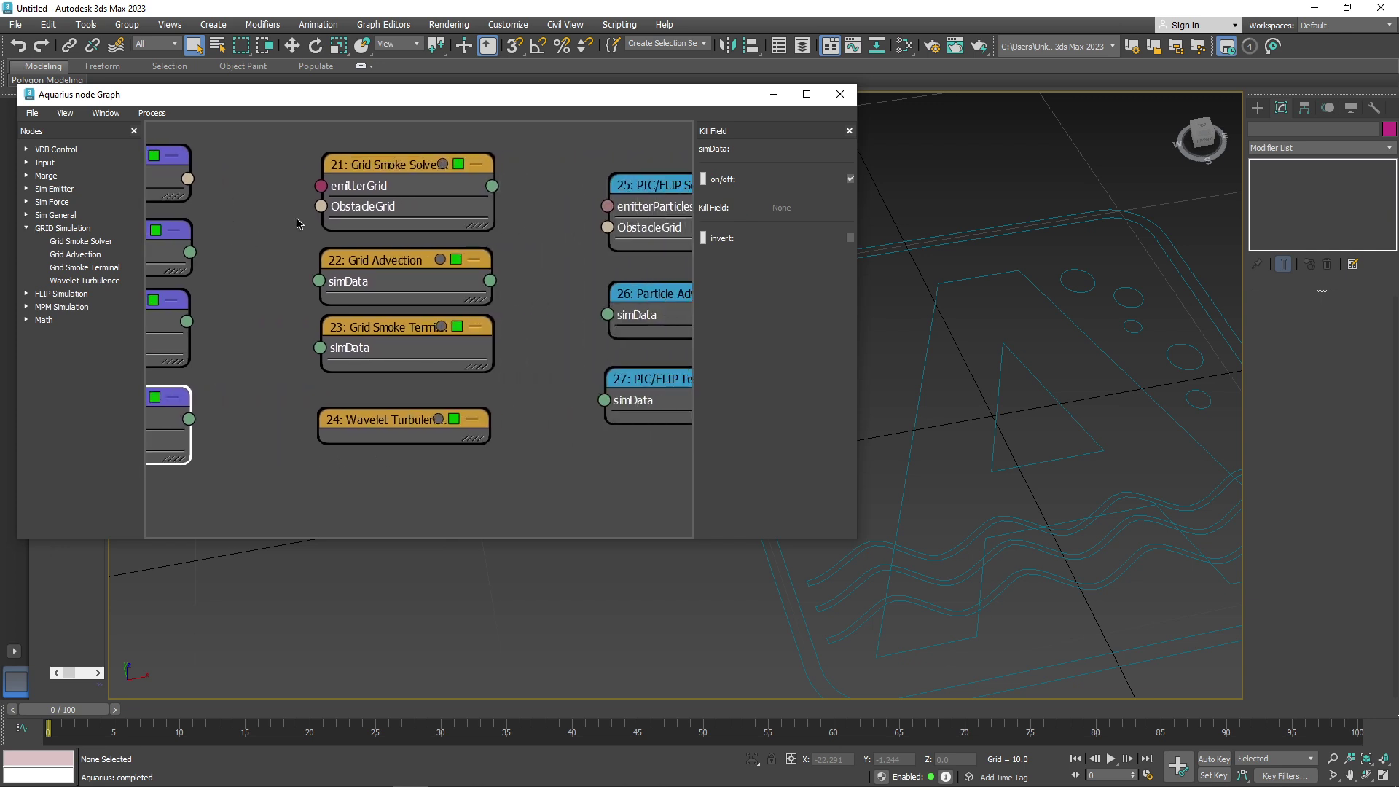
pyautogui.click(407, 183)
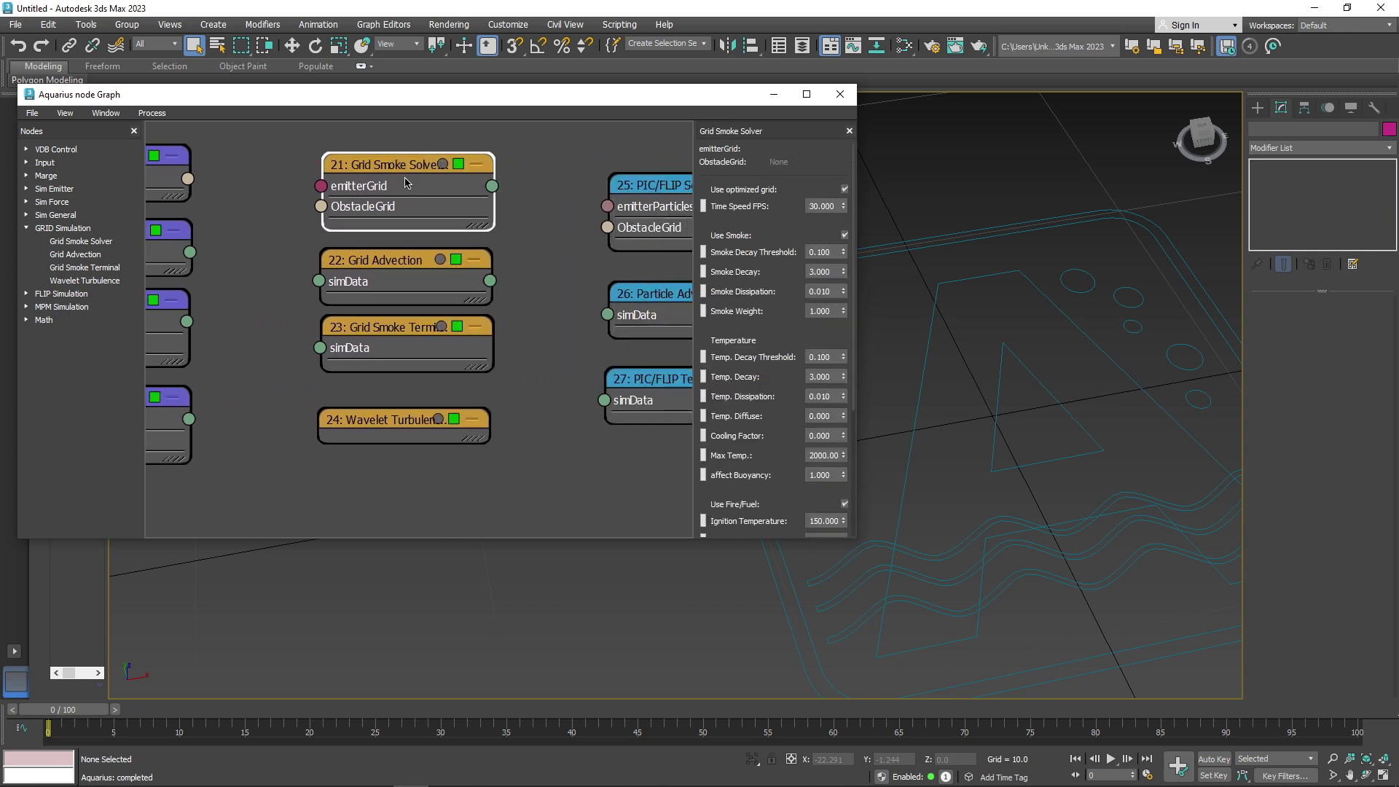
pyautogui.click(408, 276)
pyautogui.click(408, 343)
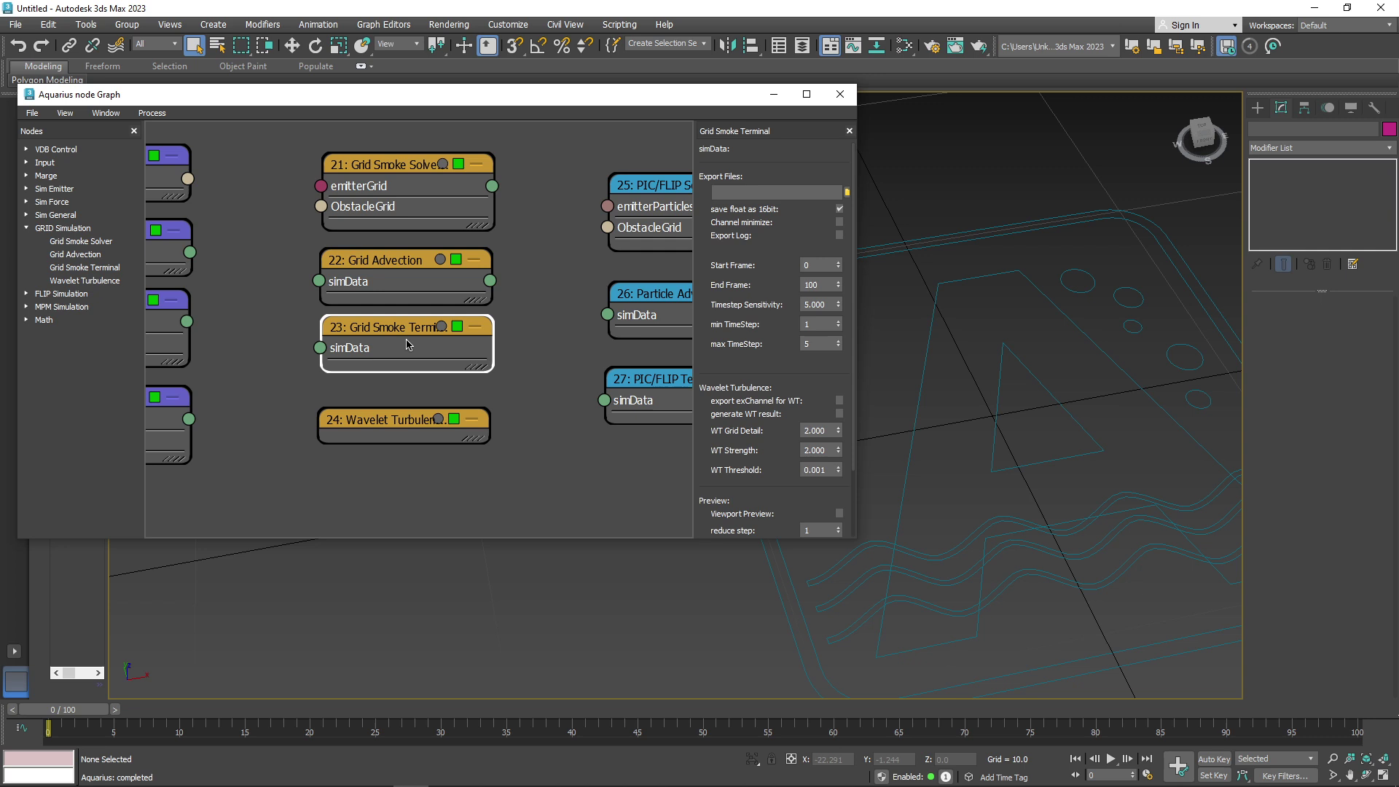
pyautogui.click(399, 427)
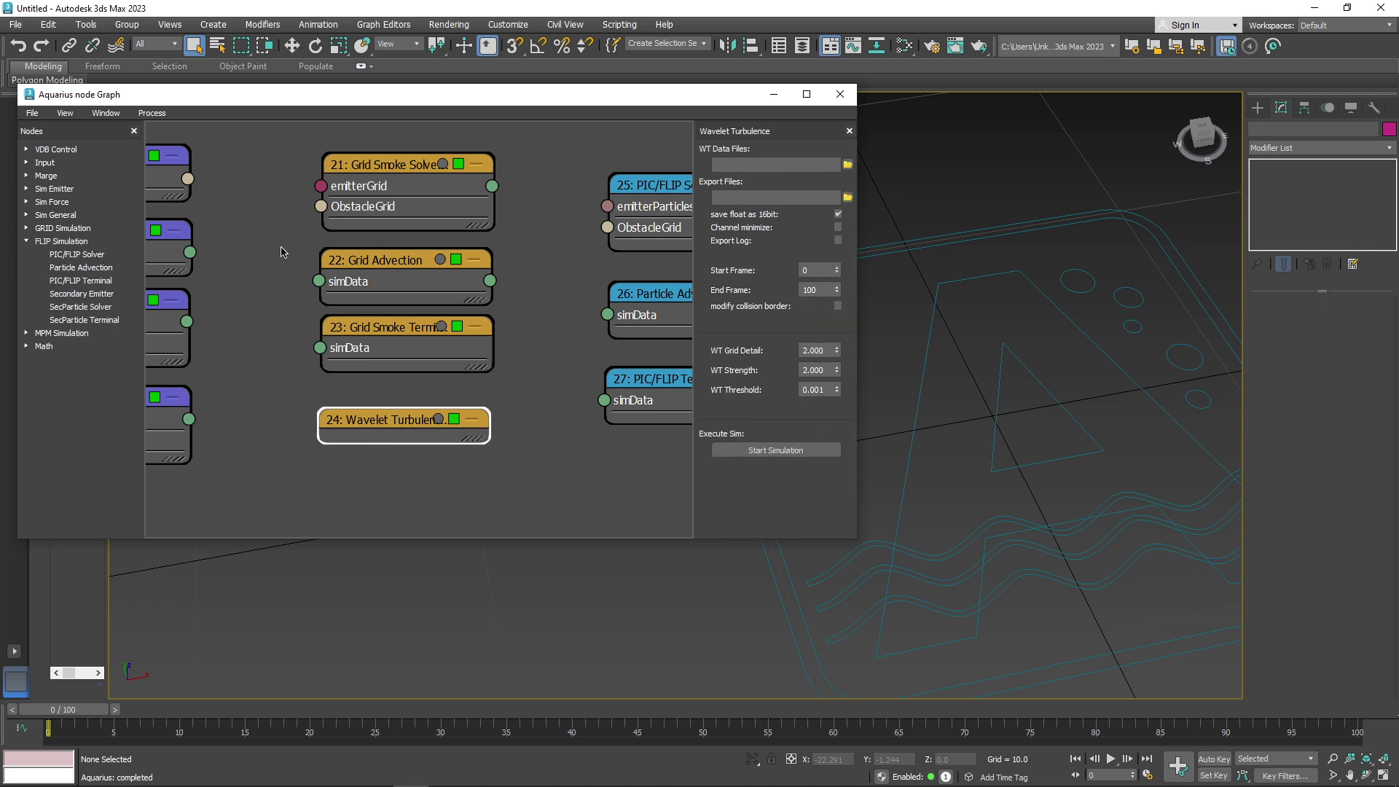
# Step: Inspect the PIC/FLIP Solver, Particle Advection and PIC/FLIP Terminal nodes
pyautogui.moveTo(528, 257); pyautogui.dragTo(260, 262, button='middle')
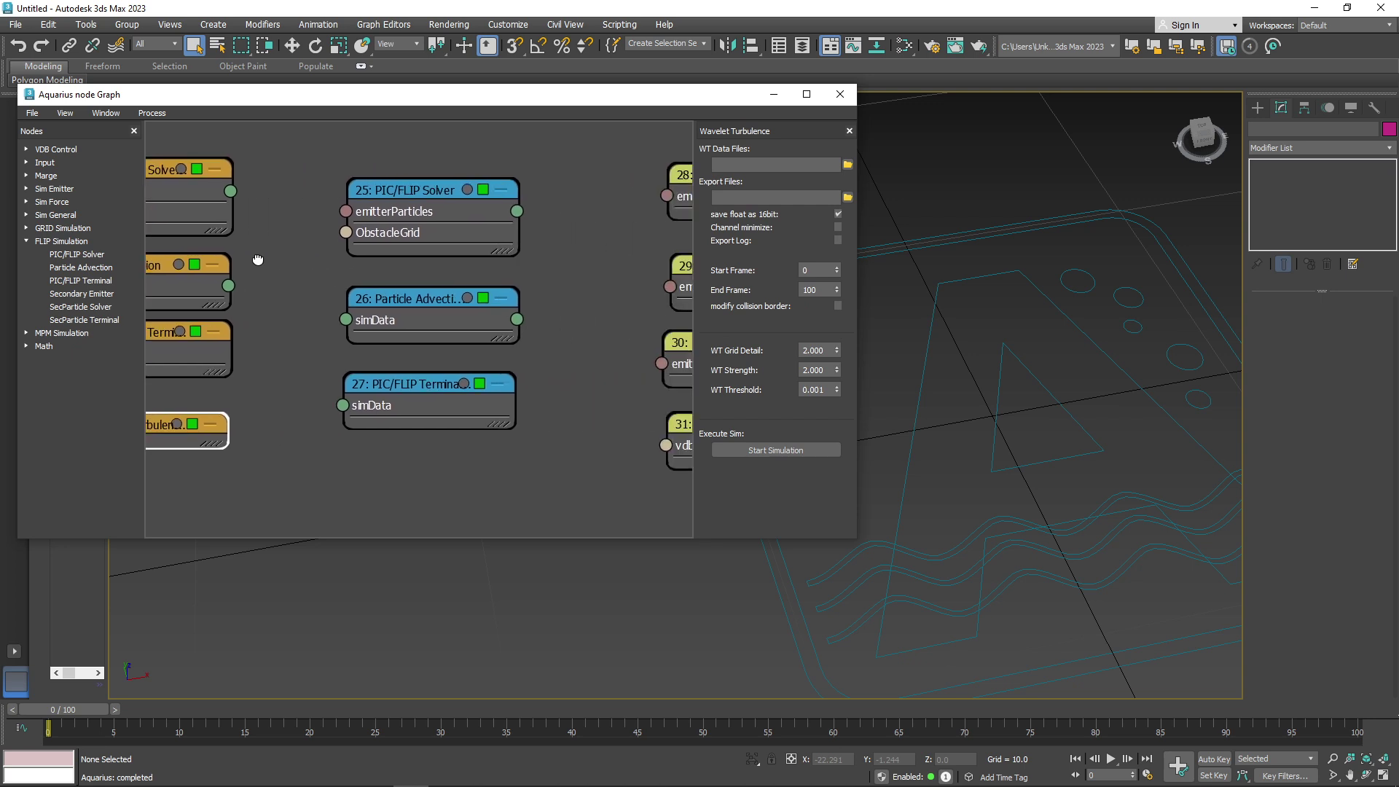
pyautogui.click(435, 207)
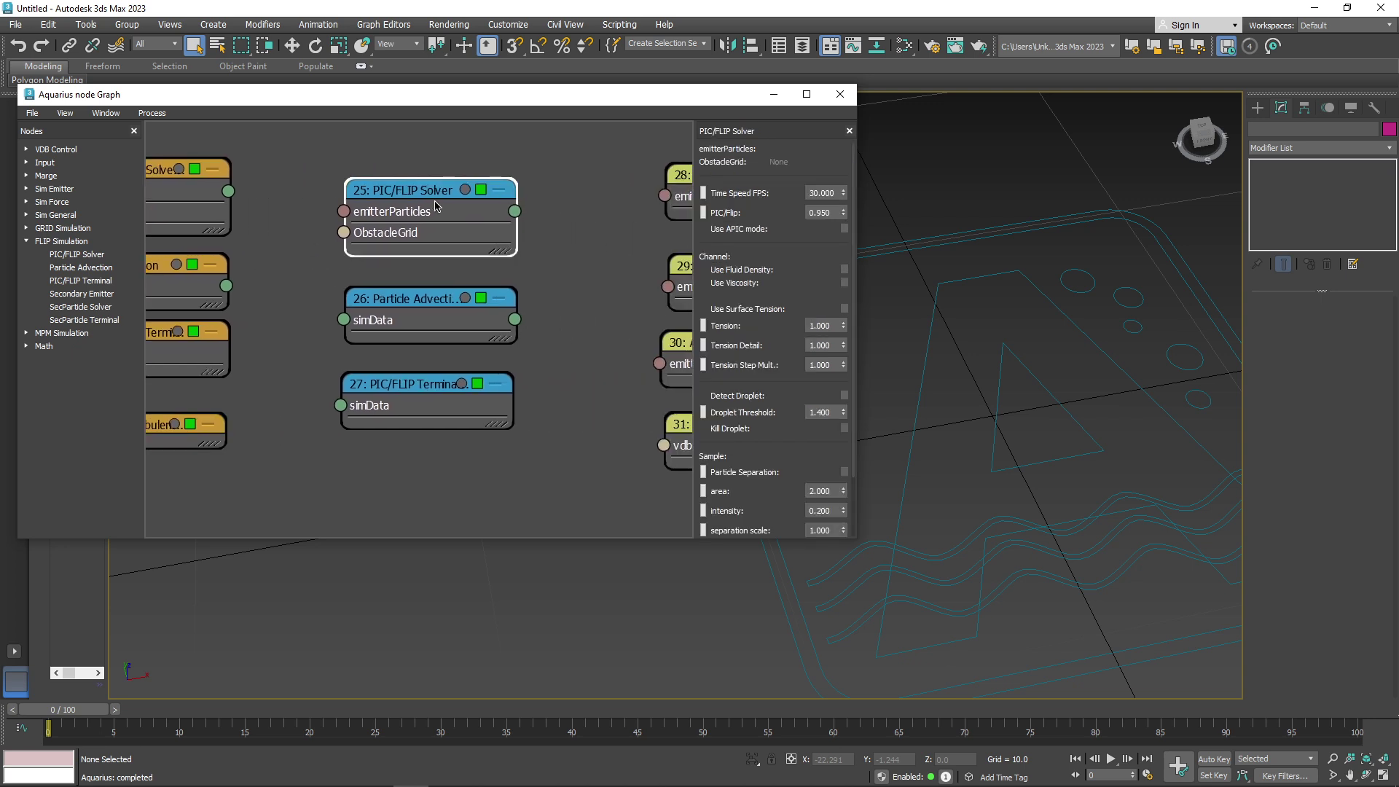
pyautogui.click(435, 303)
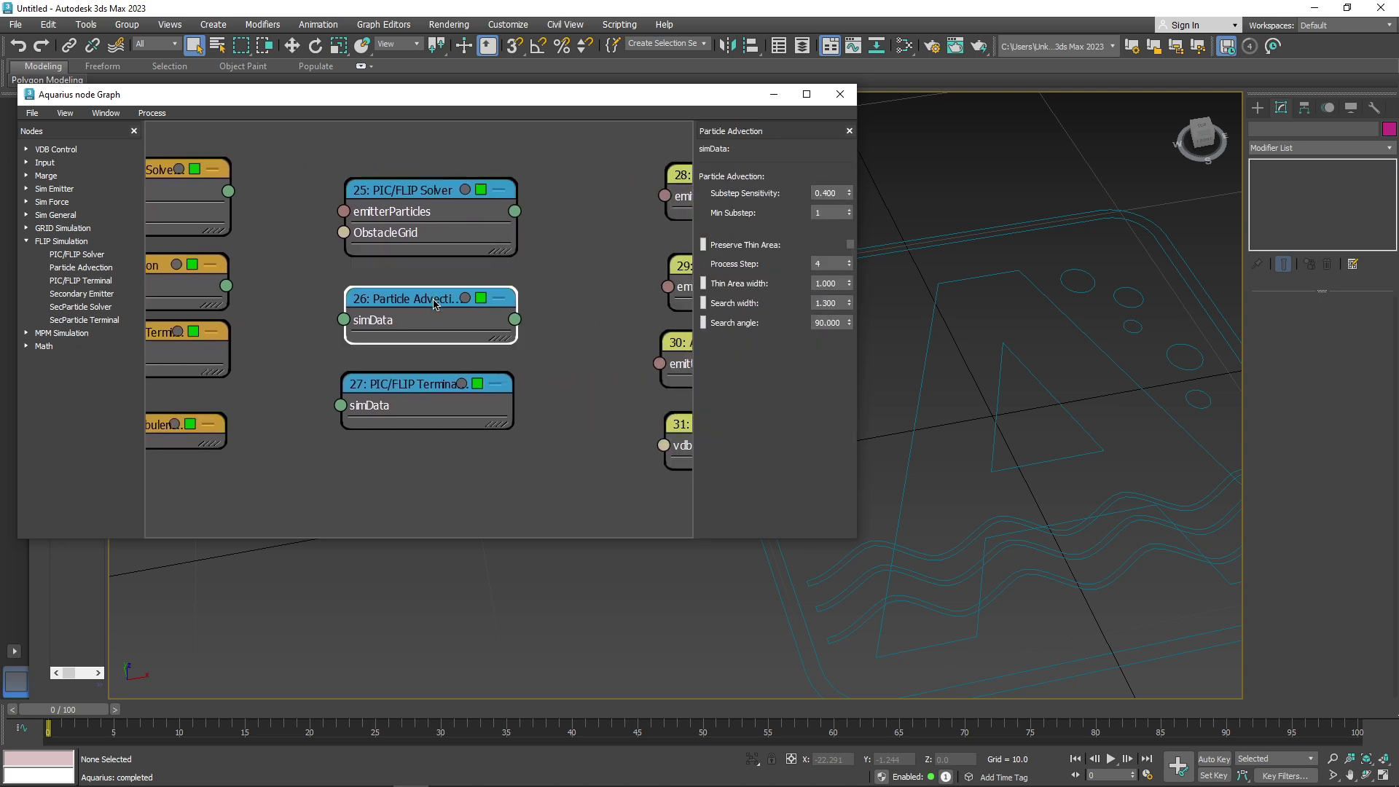
pyautogui.click(428, 390)
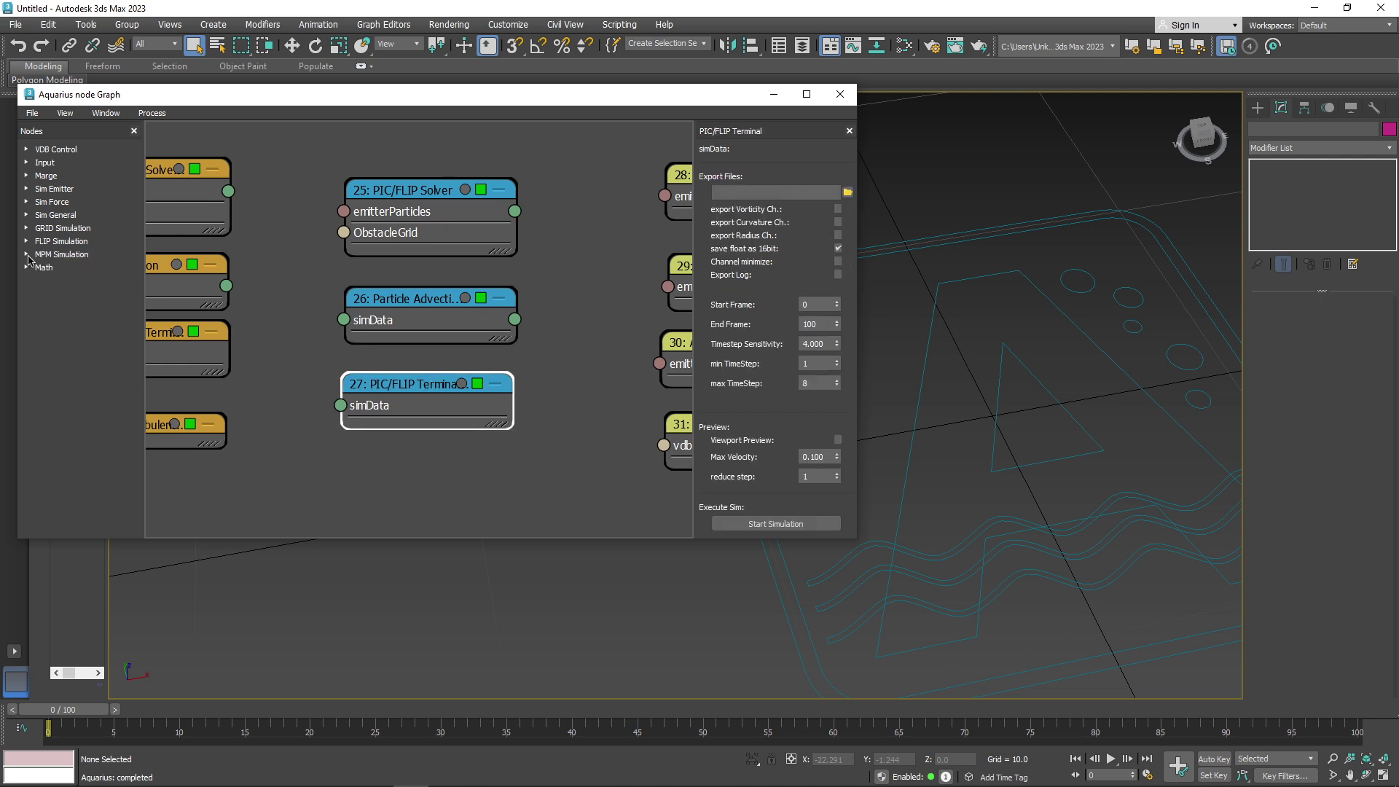
# Step: Inspect the Add Snow, Add Sand, Add Mud and Collision Material nodes
pyautogui.moveTo(537, 270); pyautogui.dragTo(252, 278, button='middle')
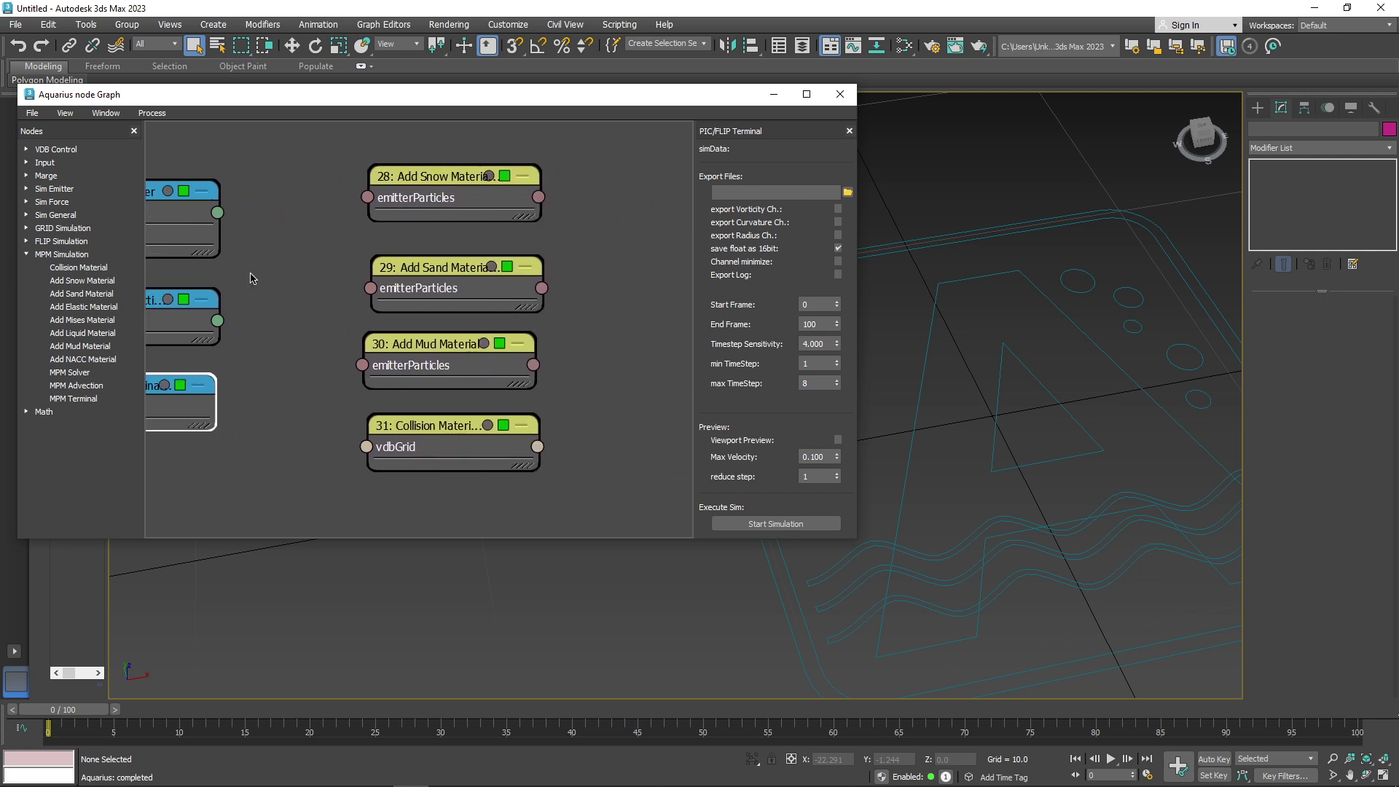
pyautogui.click(415, 201)
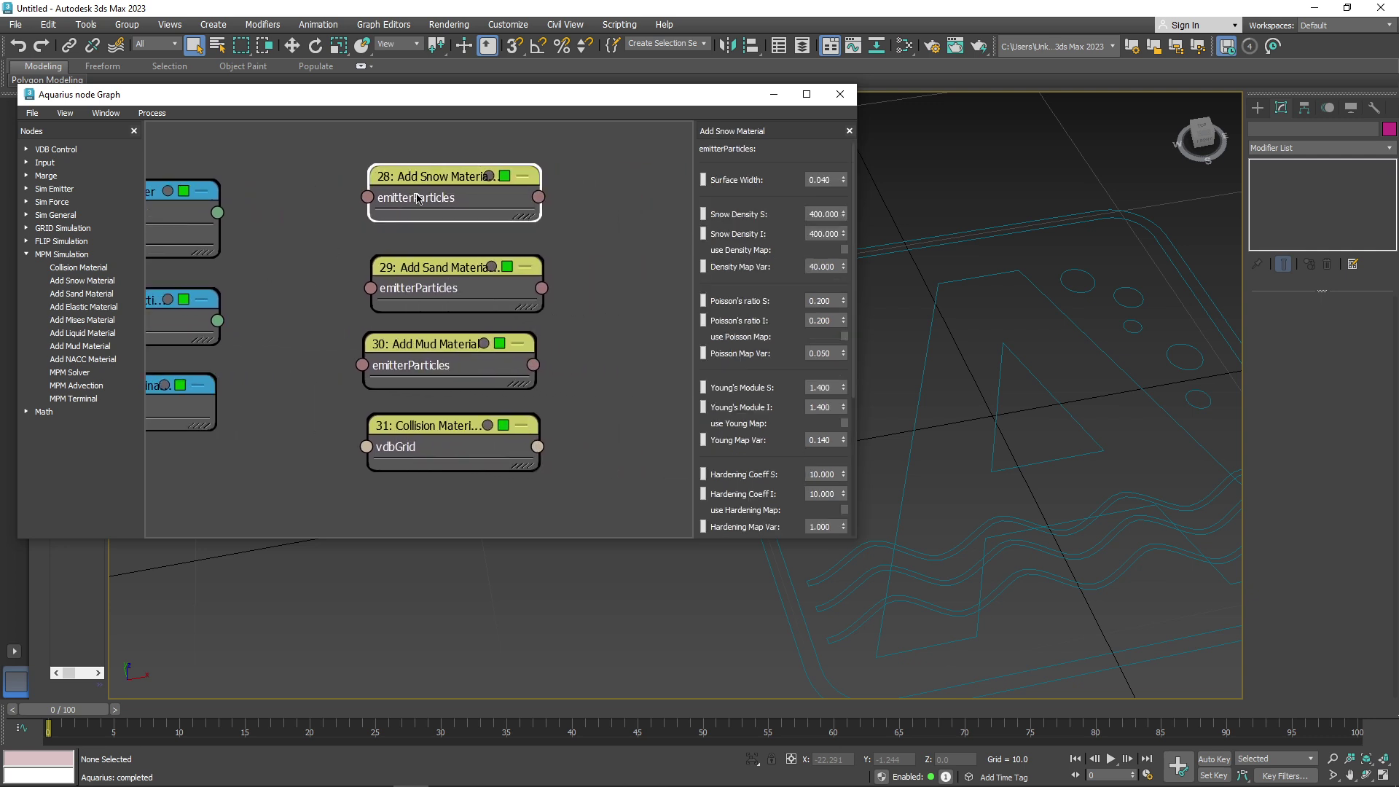
pyautogui.click(450, 280)
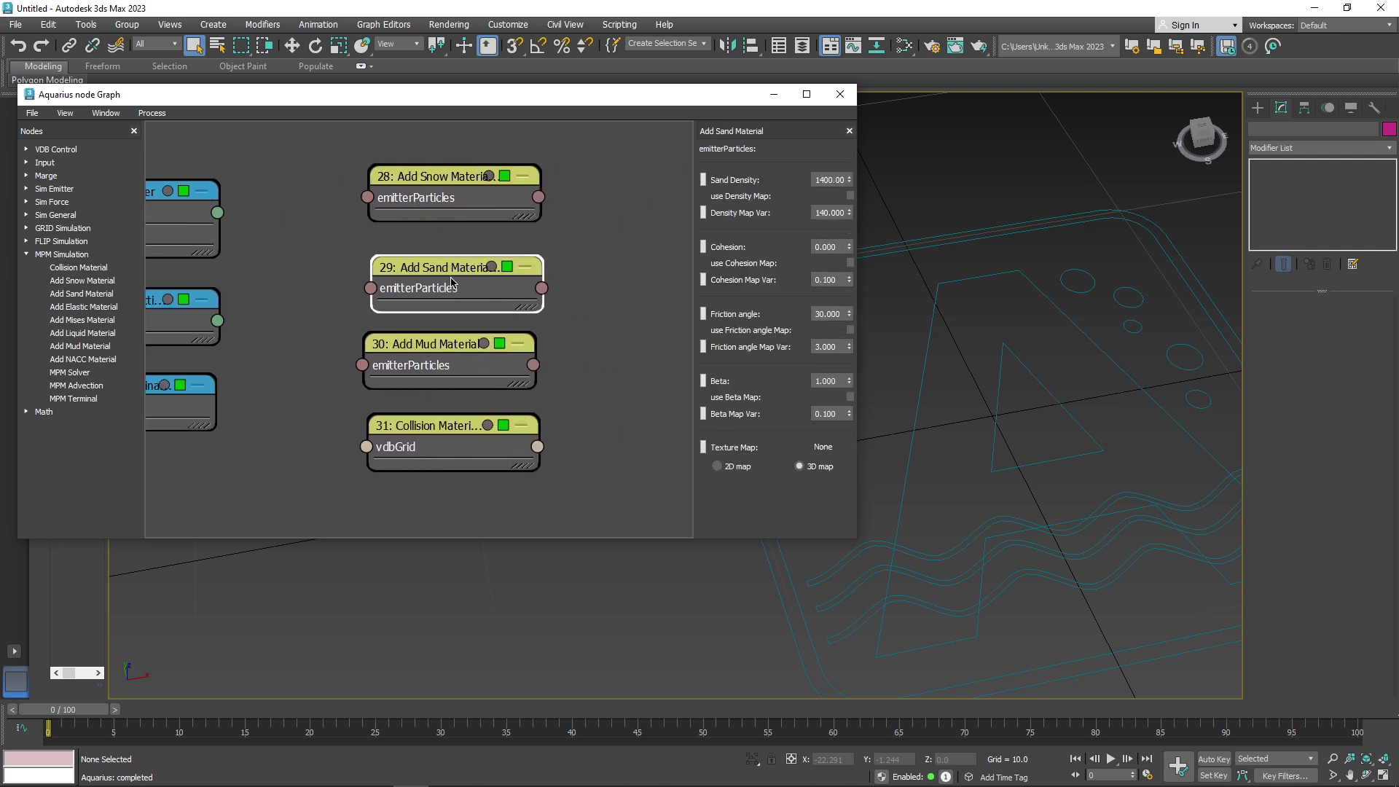
pyautogui.click(450, 357)
pyautogui.click(449, 436)
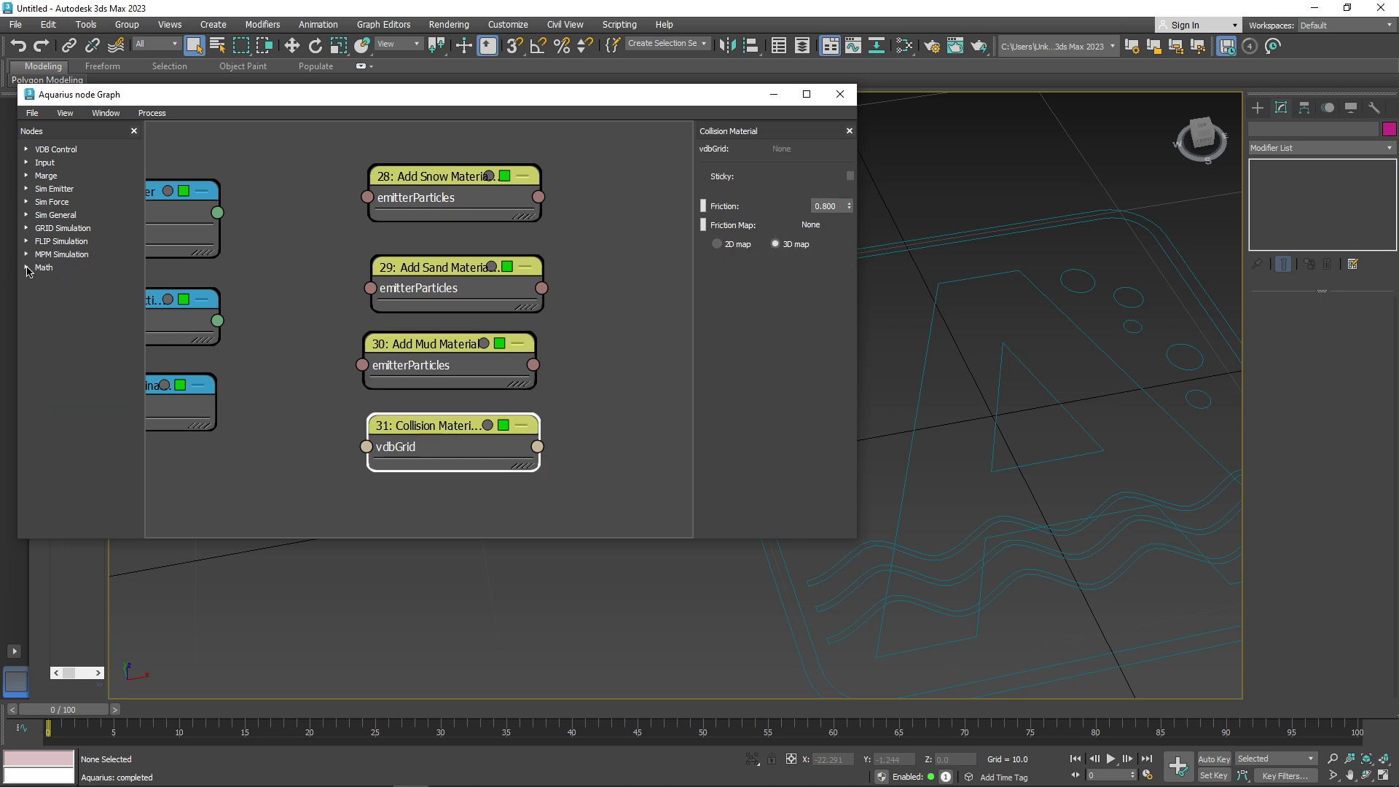
# Step: Inspect the Logic and Threshold math nodes, showing Threshold's 0–100 range
pyautogui.moveTo(609, 278); pyautogui.dragTo(272, 281, button='middle')
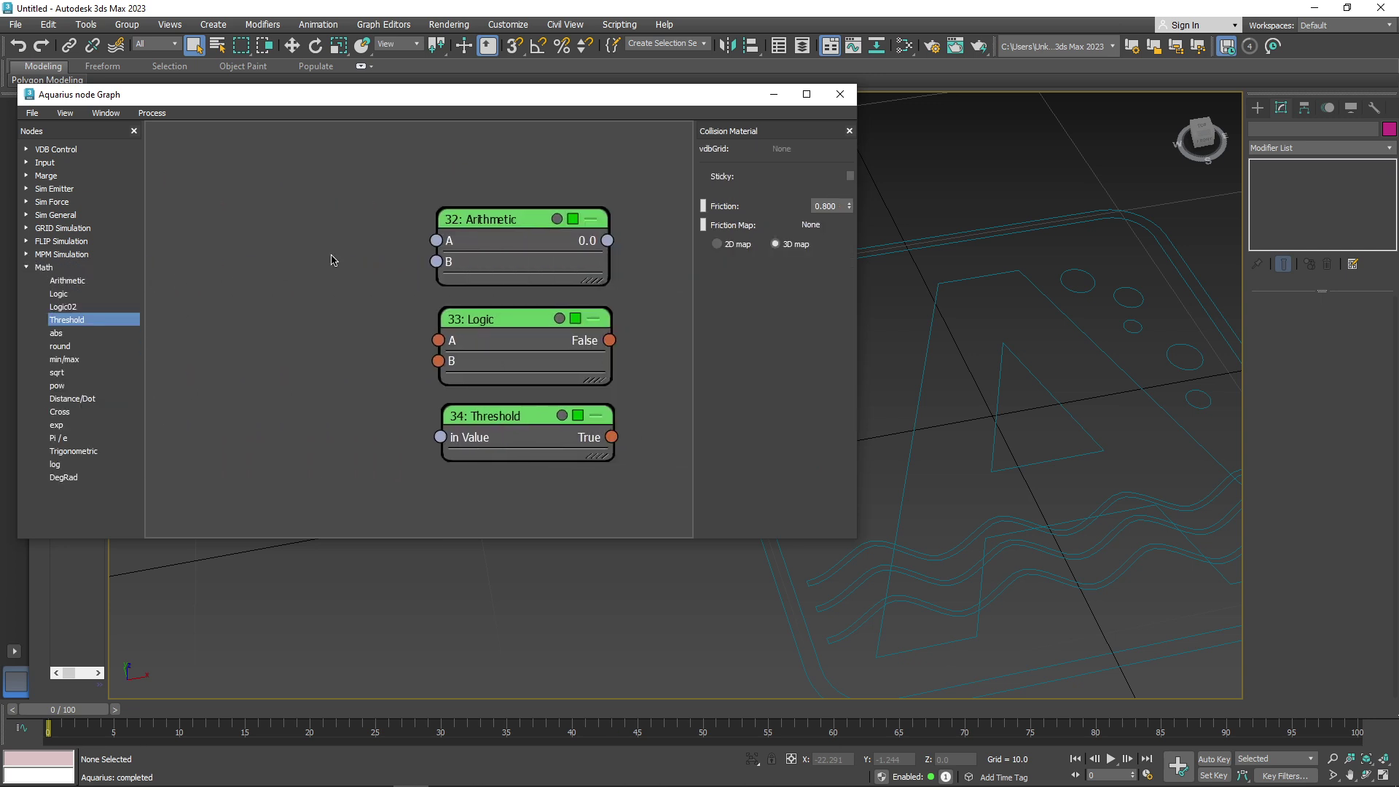
pyautogui.click(475, 233)
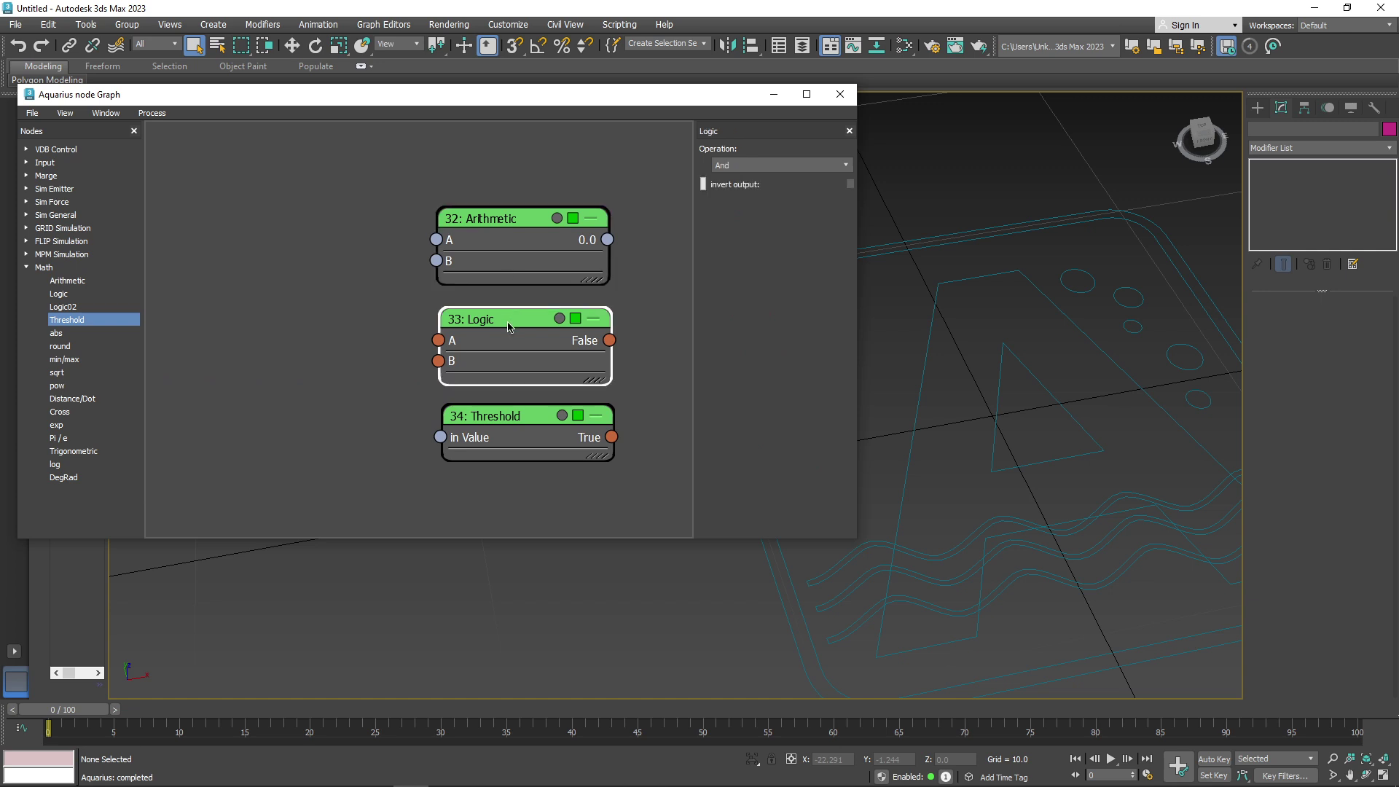
pyautogui.click(526, 424)
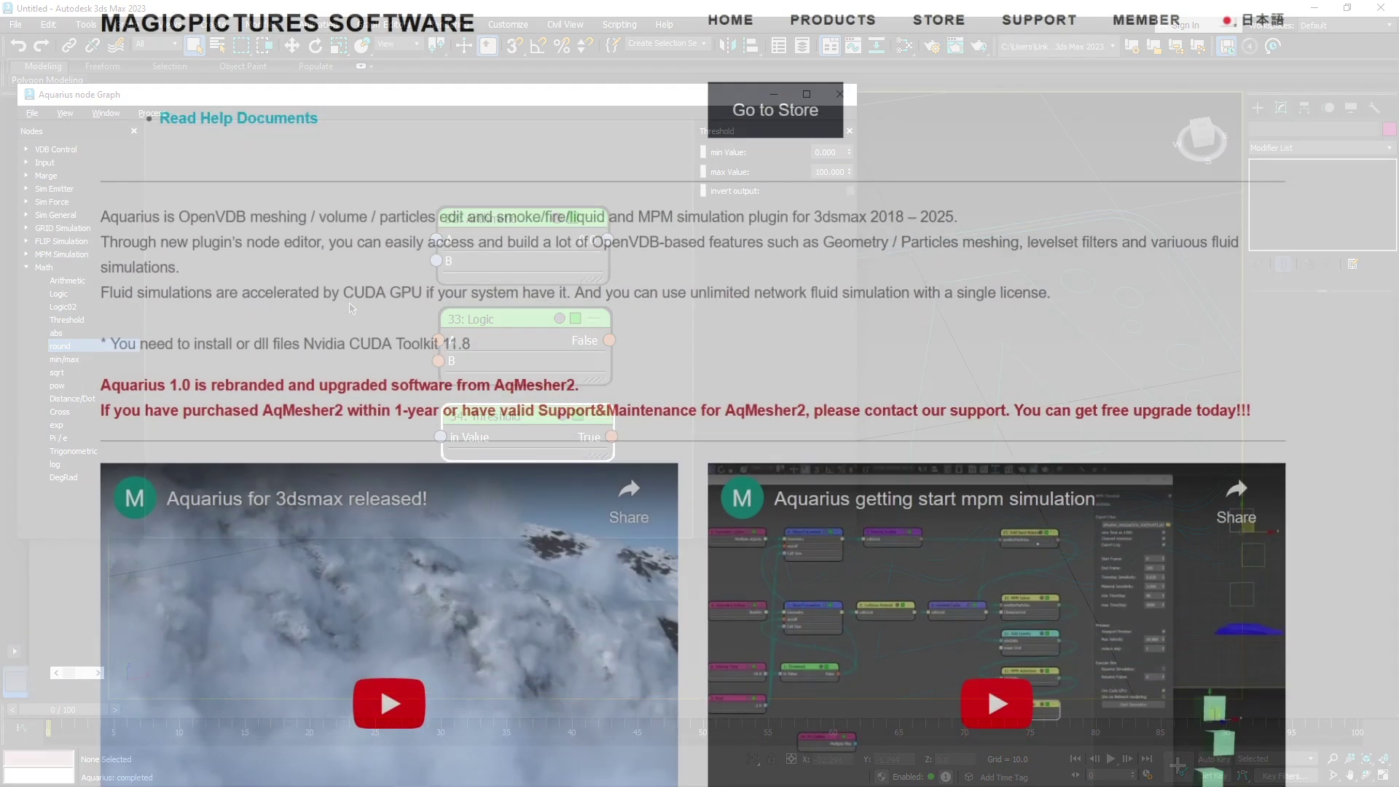
# Step: Scroll down the Aquarius product page through the YouTube tutorial embeds
pyautogui.scroll(-5, 699, 437)
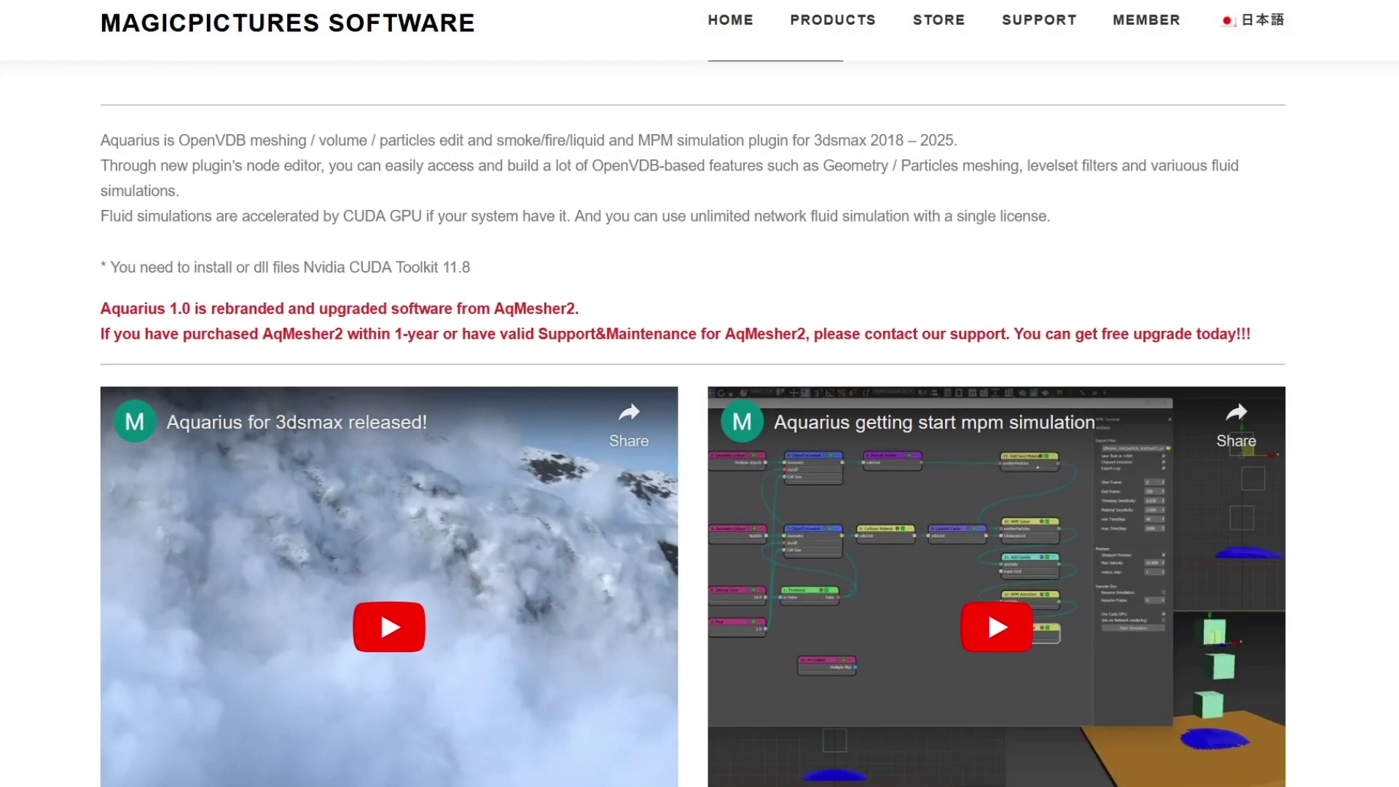
pyautogui.scroll(-5, 700, 437)
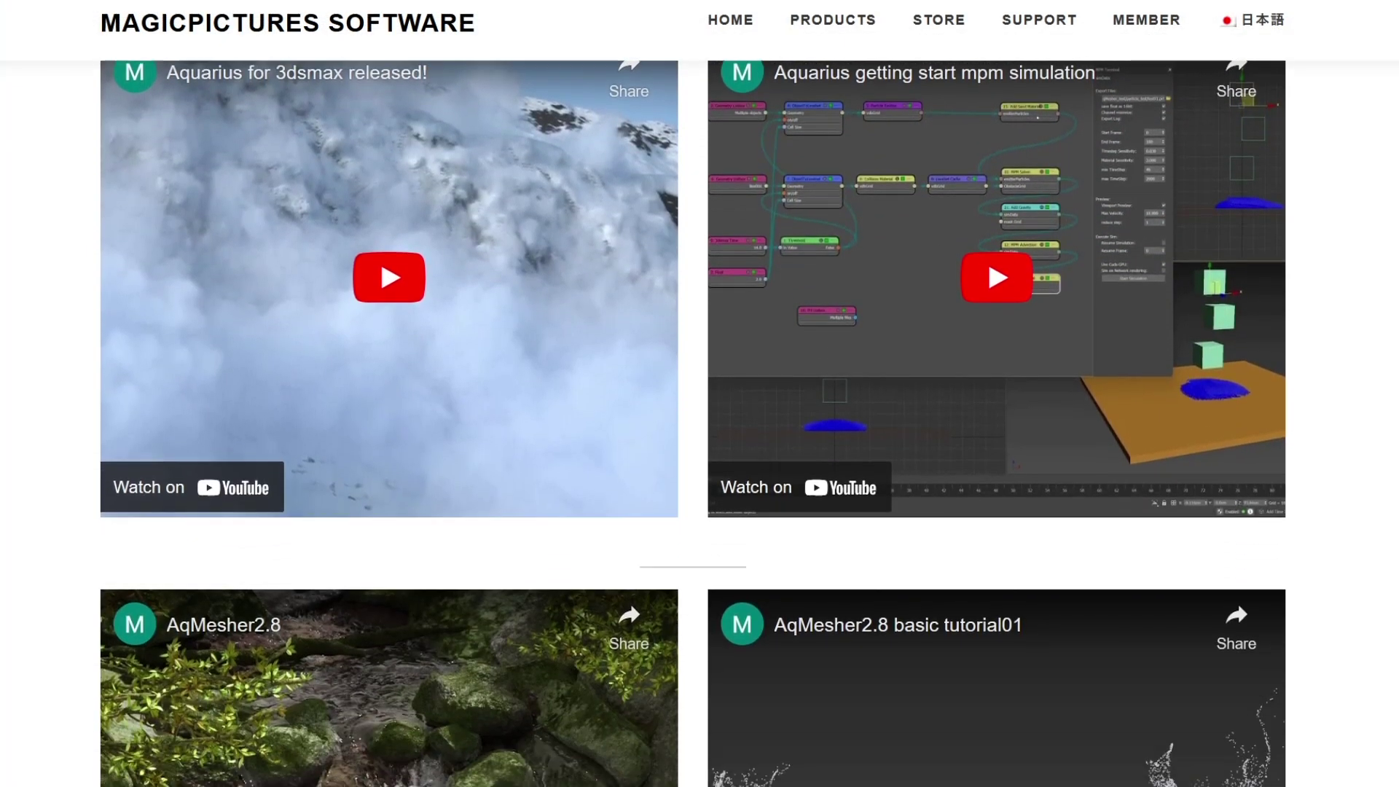
pyautogui.scroll(-20, 699, 437)
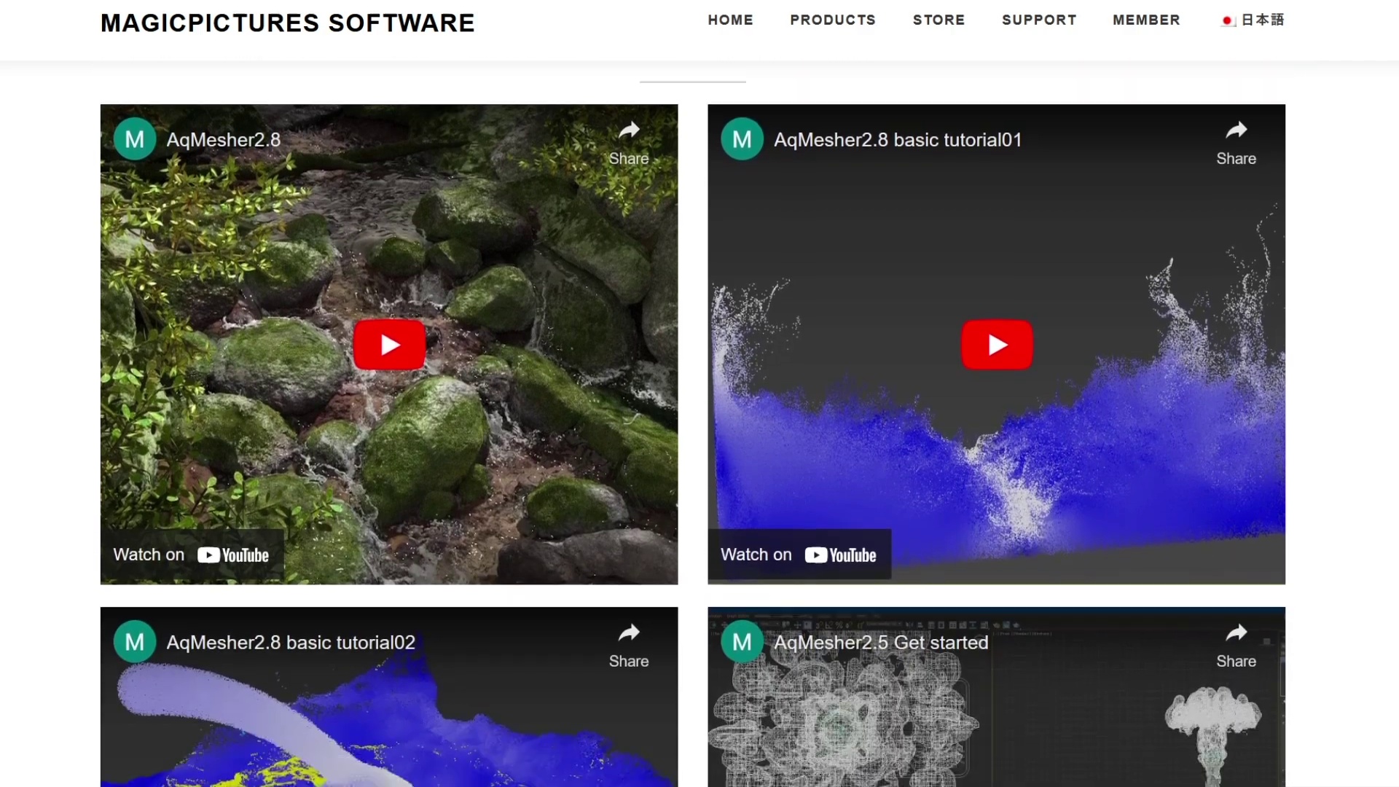
pyautogui.scroll(-13, 699, 437)
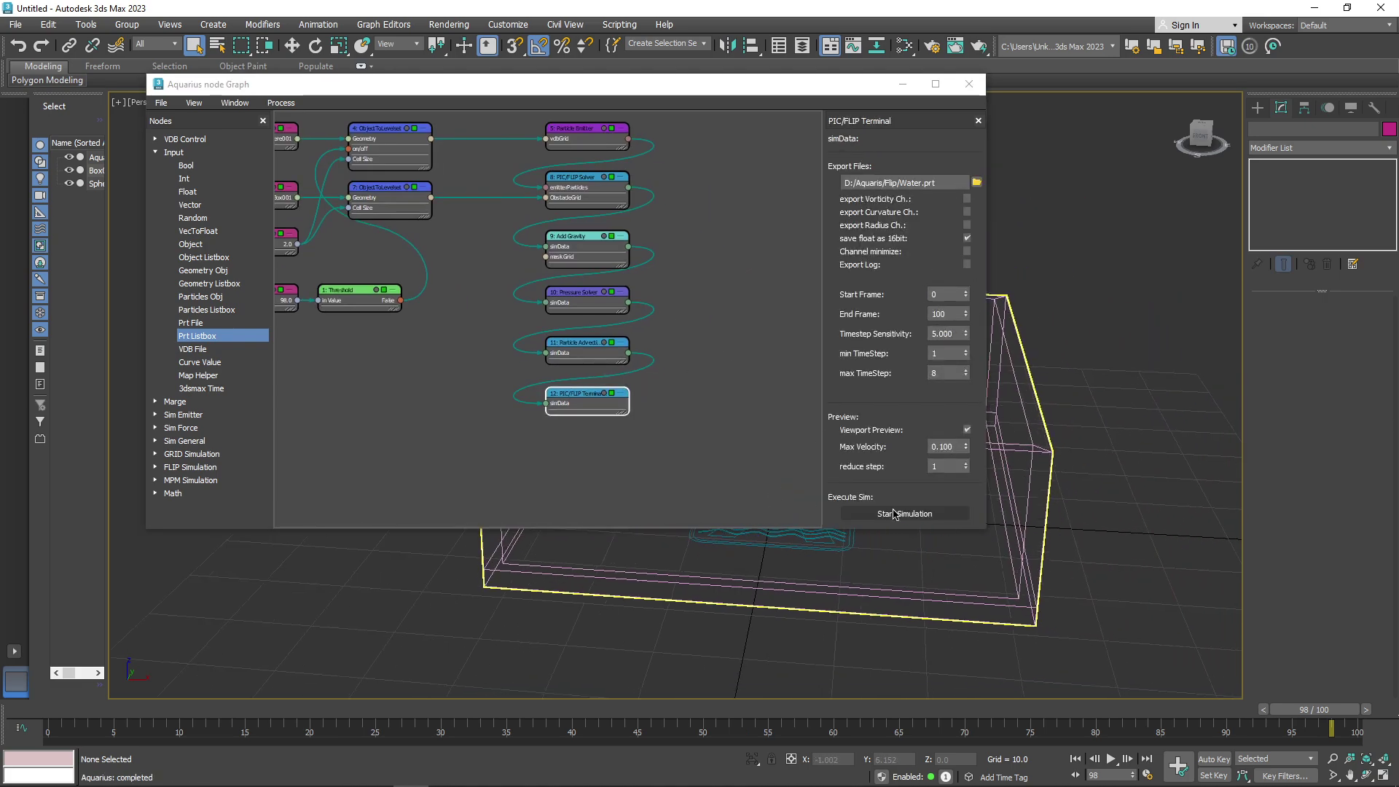
# Step: Start the PIC/FLIP simulation so particles pour from the sphere into the box
pyautogui.click(879, 512)
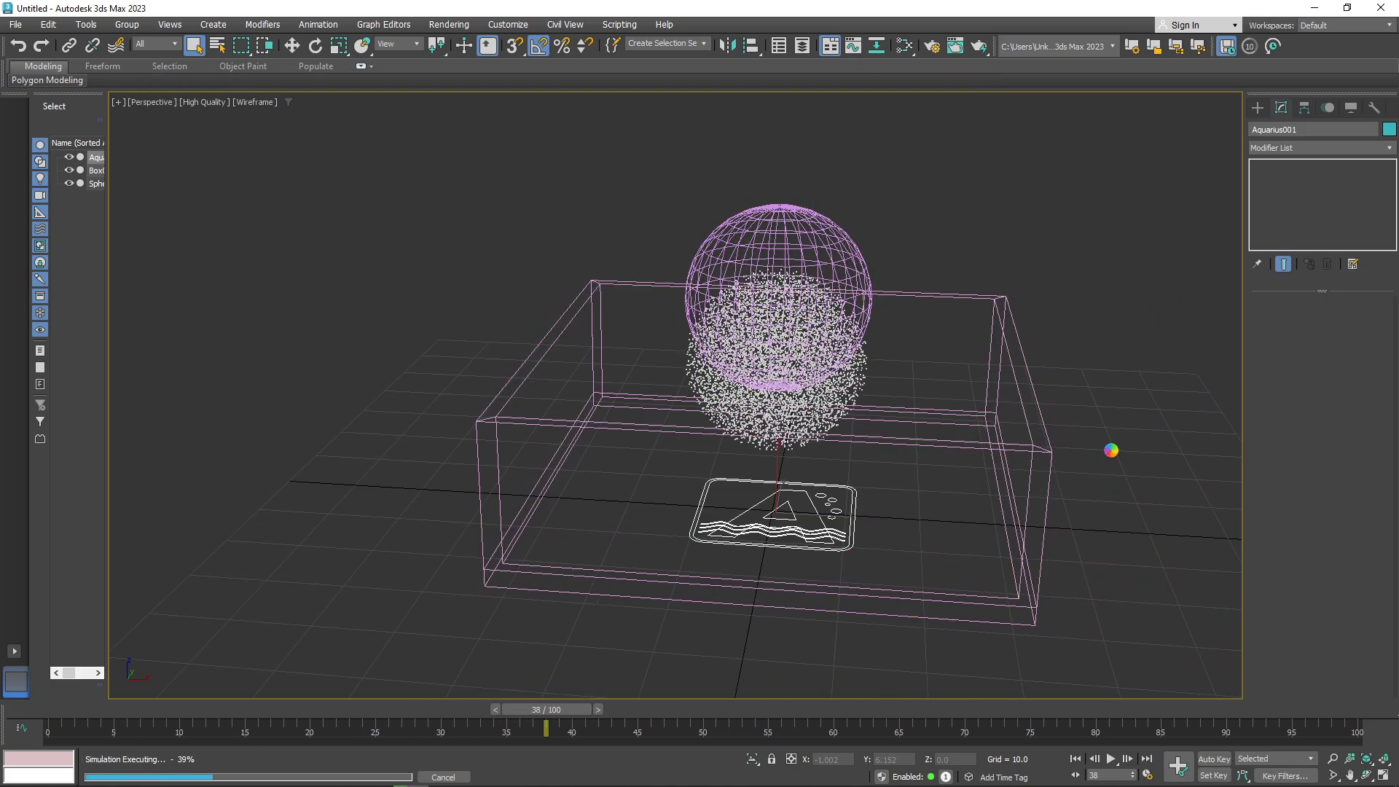